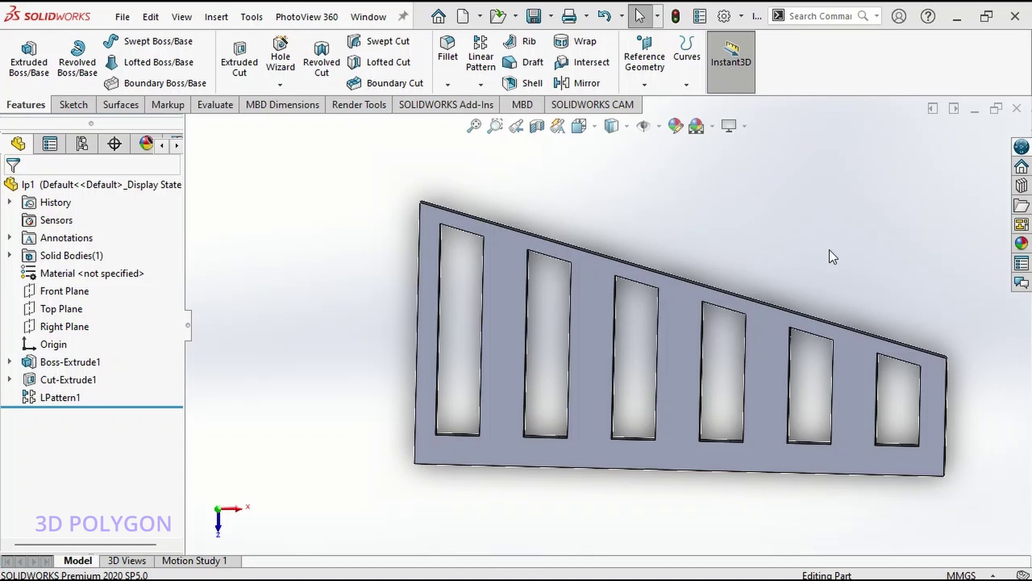
- Orbit and zoom the plate to inspect its thickness and slanted top edge
middle_click_drag(796, 258, 764, 291)
key("Escape")
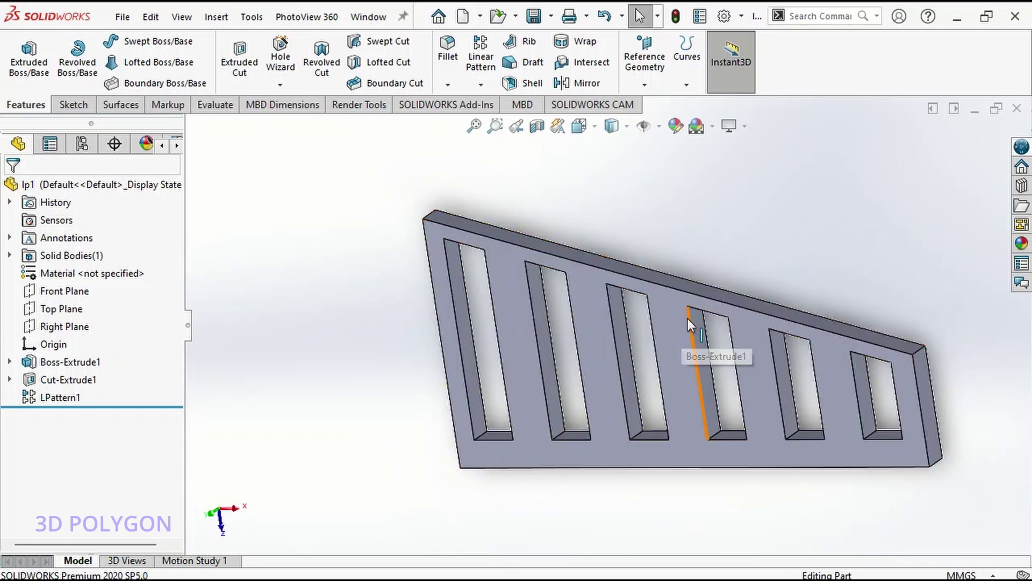
middle_click_drag(688, 389, 685, 364)
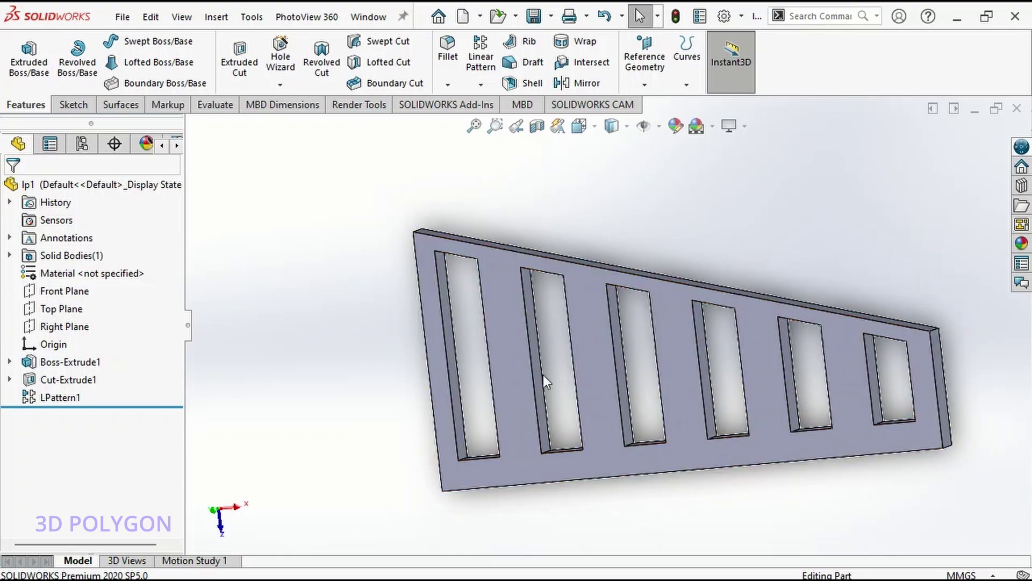
scroll(476, 346, "down", 4)
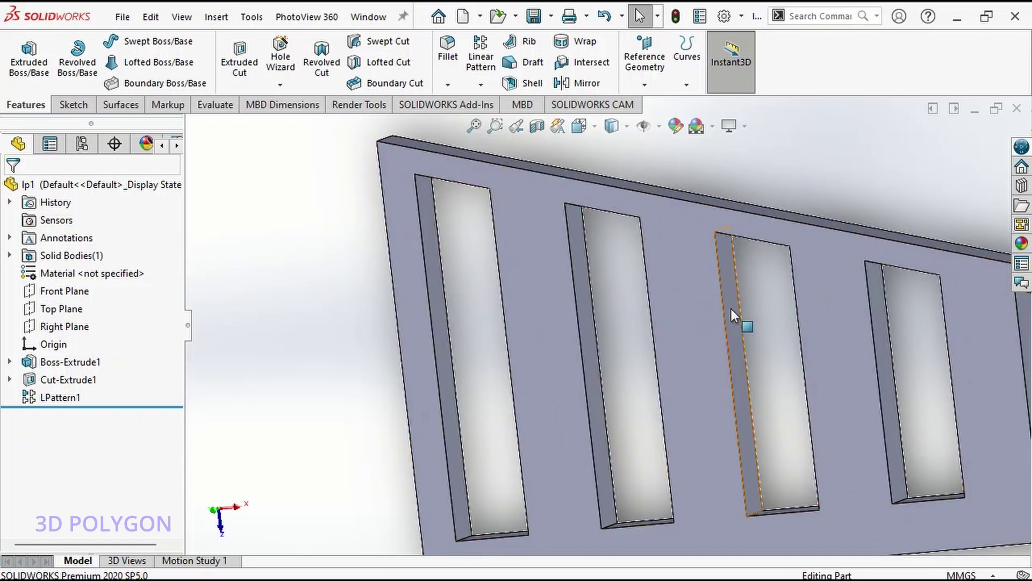
scroll(806, 330, "up", 1)
scroll(693, 301, "up", 1)
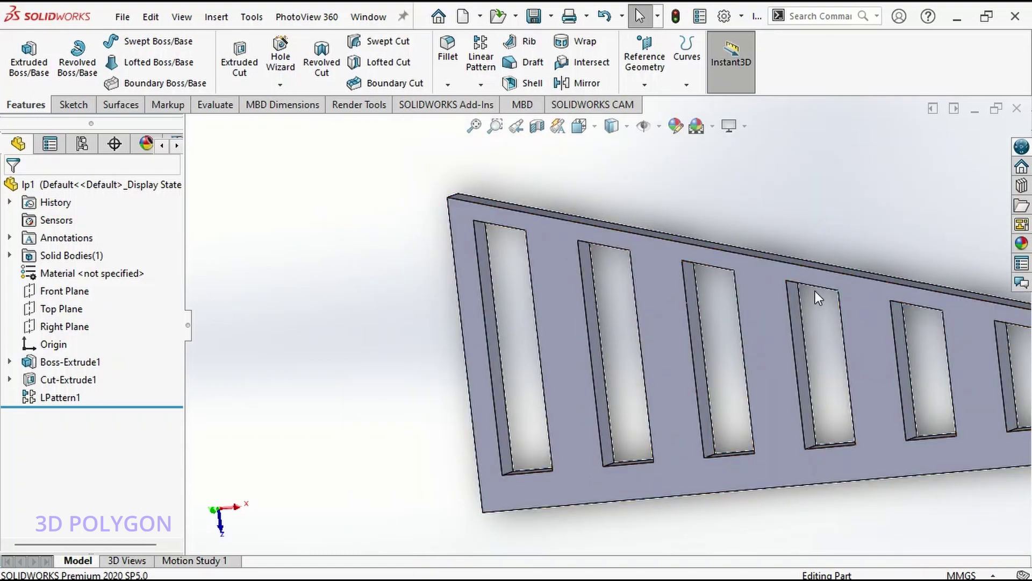
left_click(789, 262)
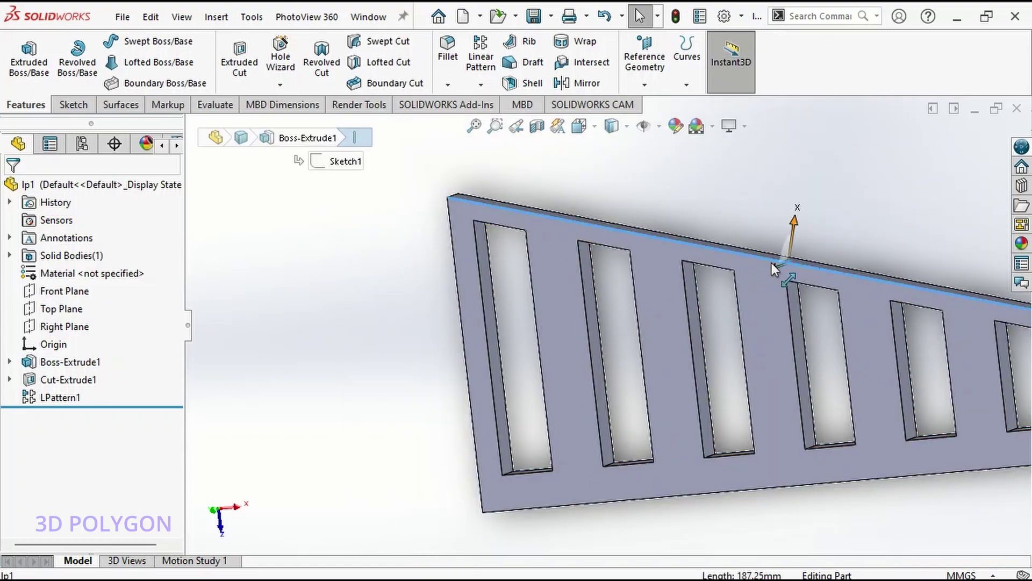
key("Escape")
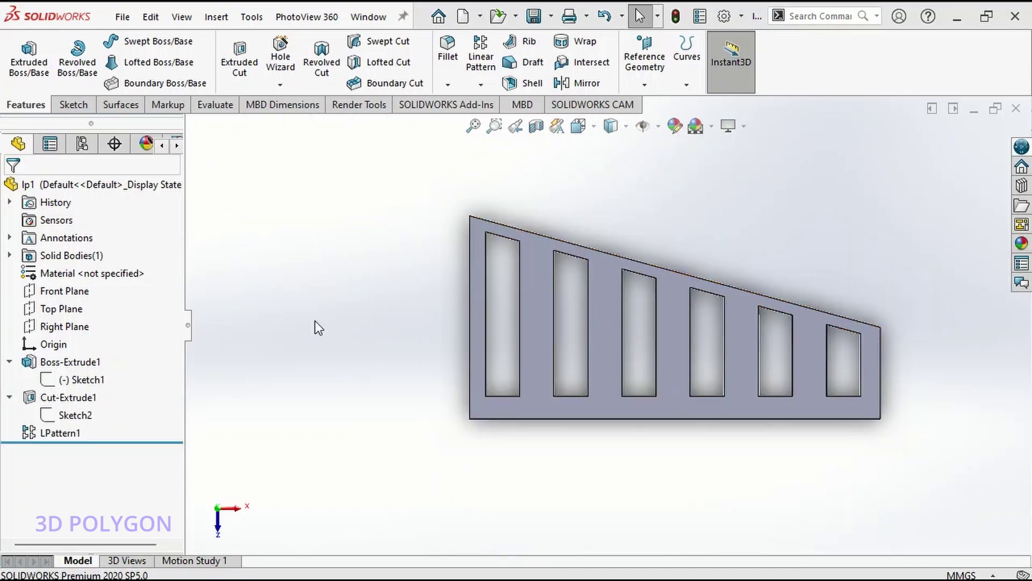
- Edit Sketch2 to set the slot's 5 mm offset from the slanted edge, then rebuild the plate
left_click(47, 415)
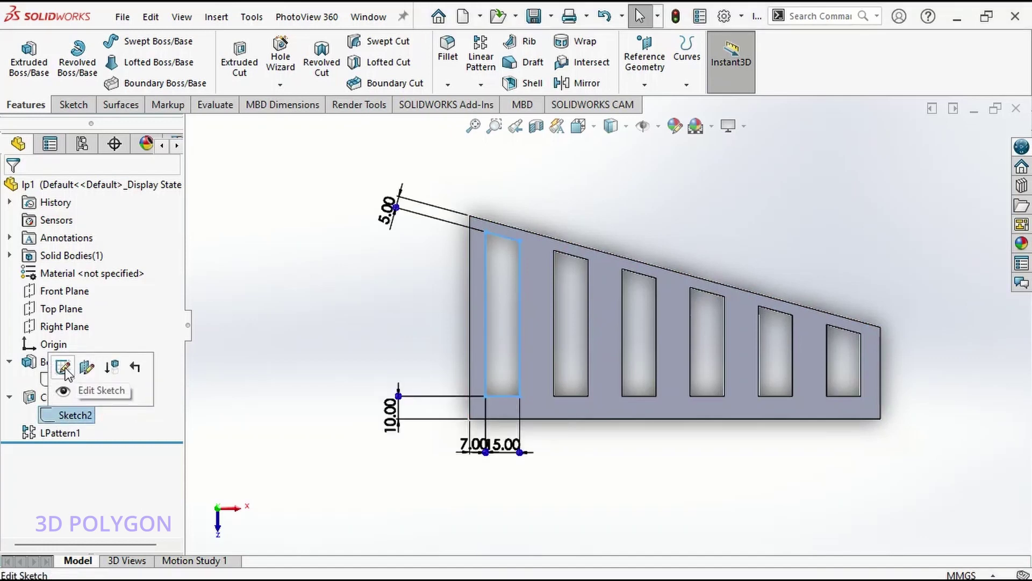
left_click(65, 367)
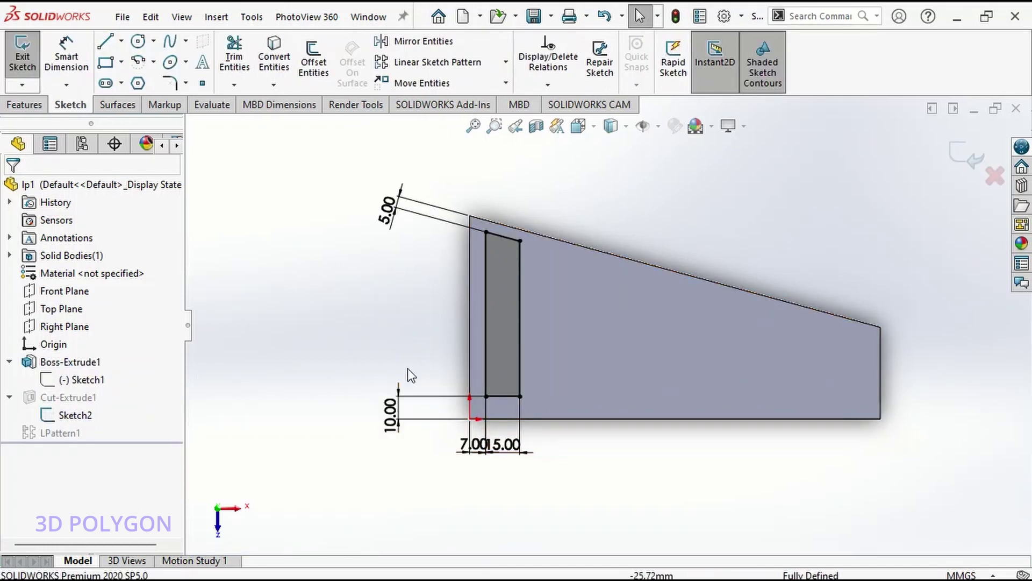
double_click(397, 206)
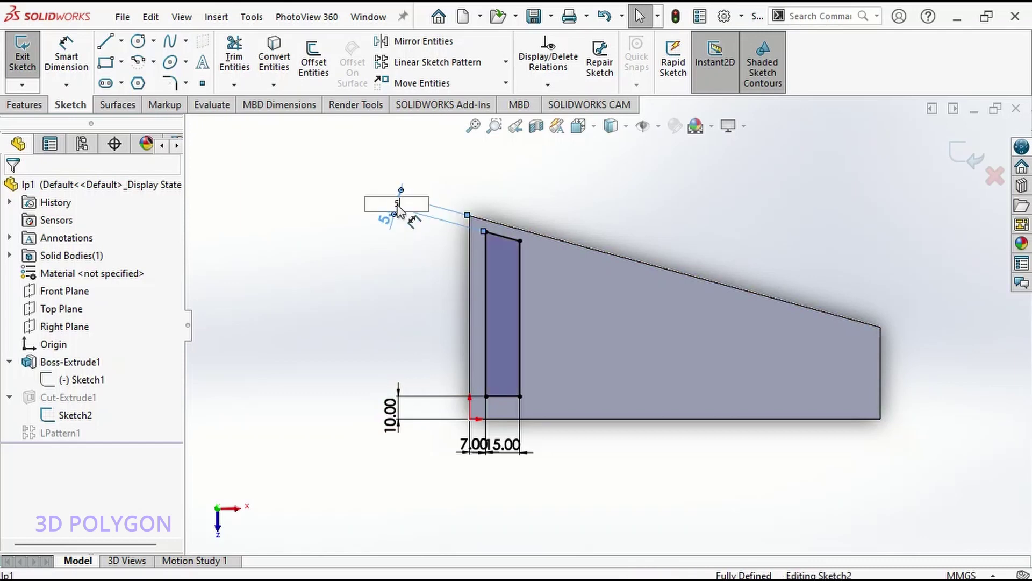
type("5")
key("Return")
left_click_drag(396, 215, 411, 241)
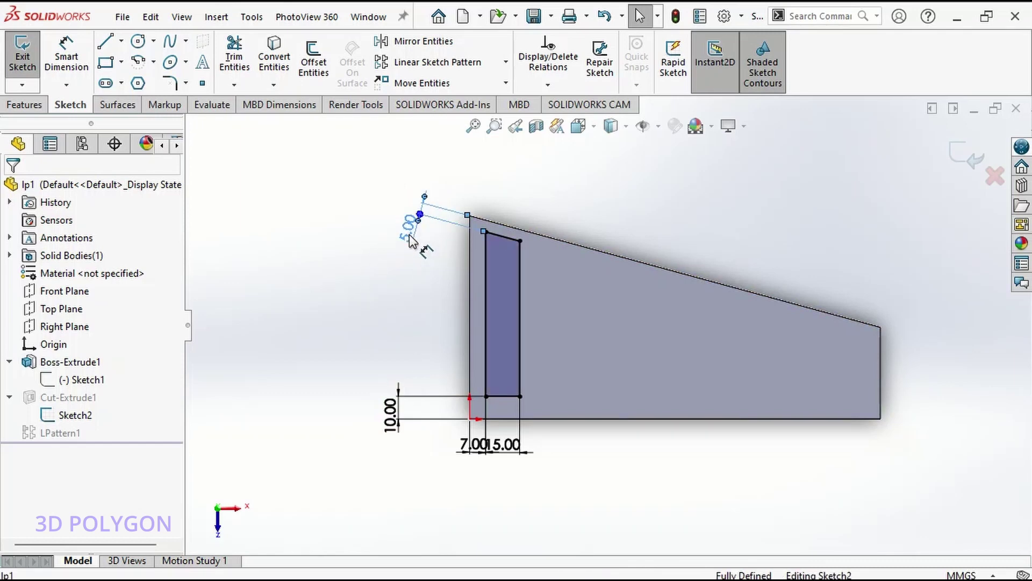
left_click(362, 301)
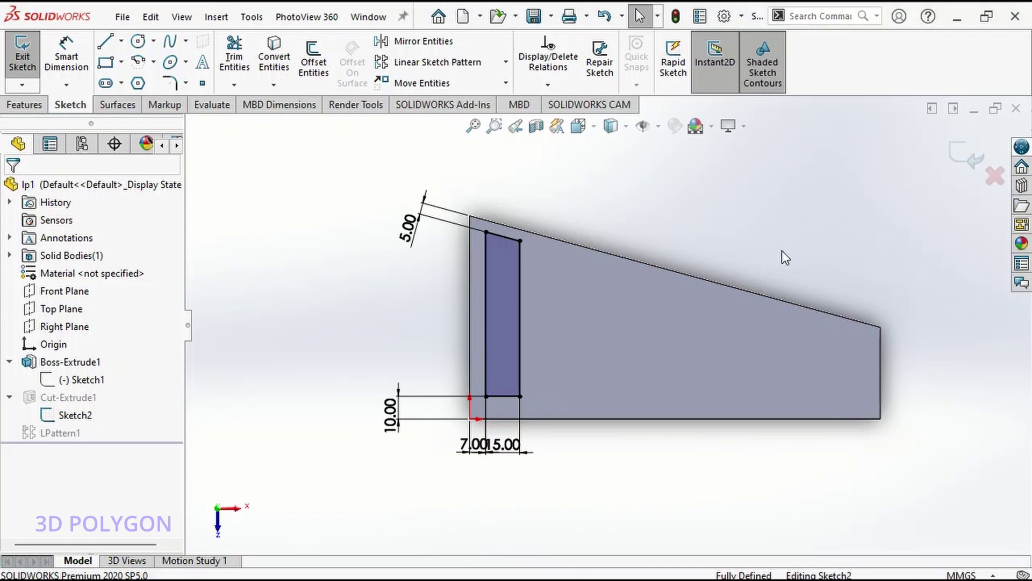
left_click(963, 159)
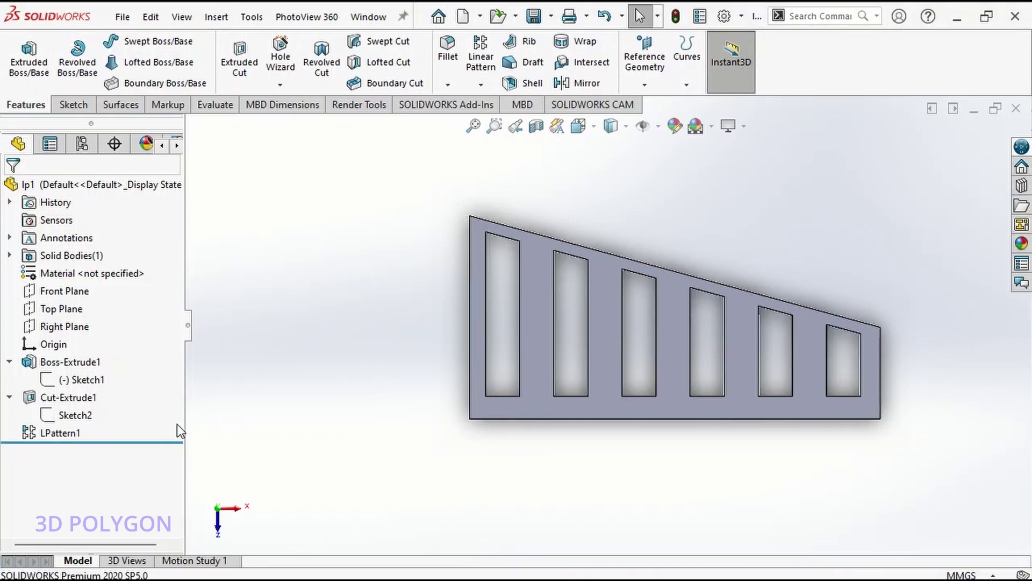
- Delete the existing slot pattern LPattern1
left_click(28, 433)
key("Delete")
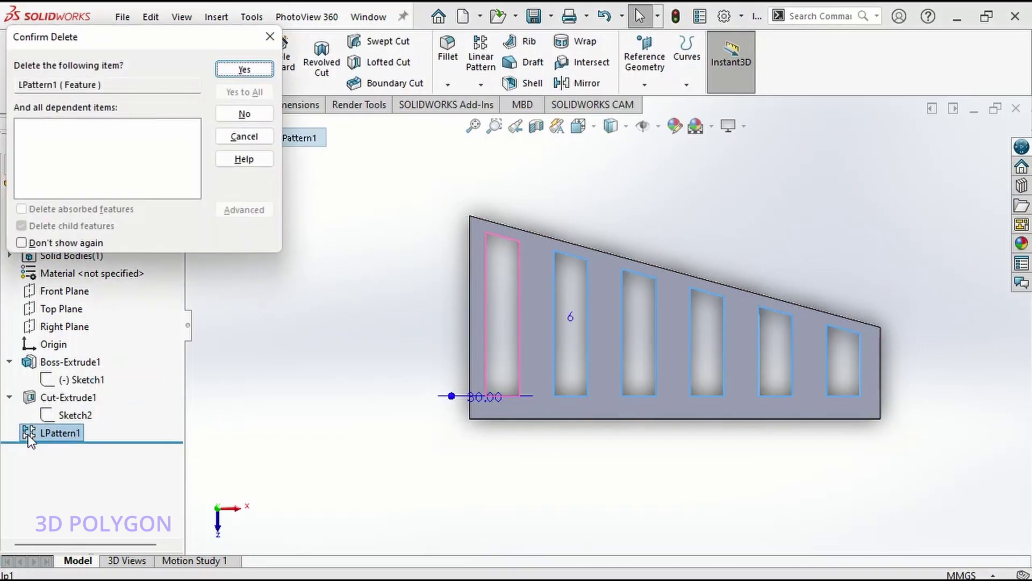
key("Return")
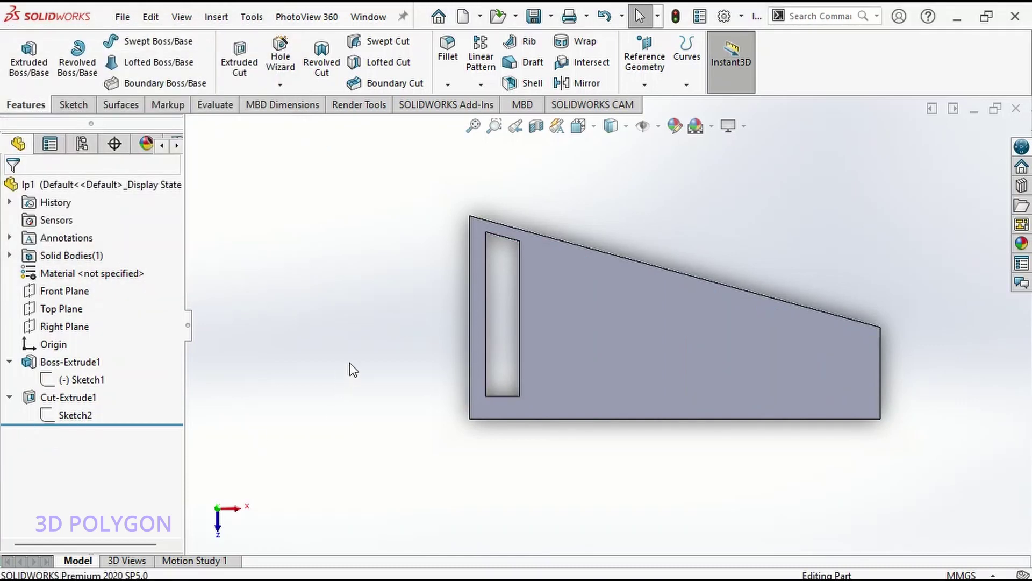
- Start a linear pattern with Cut-Extrude1 as the feature to pattern
left_click(467, 61)
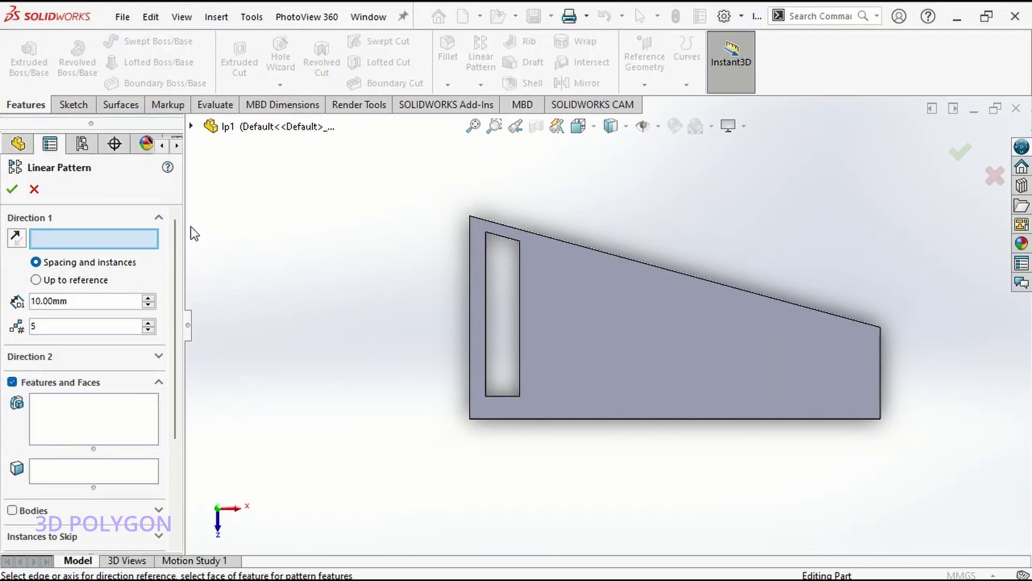
left_click(190, 126)
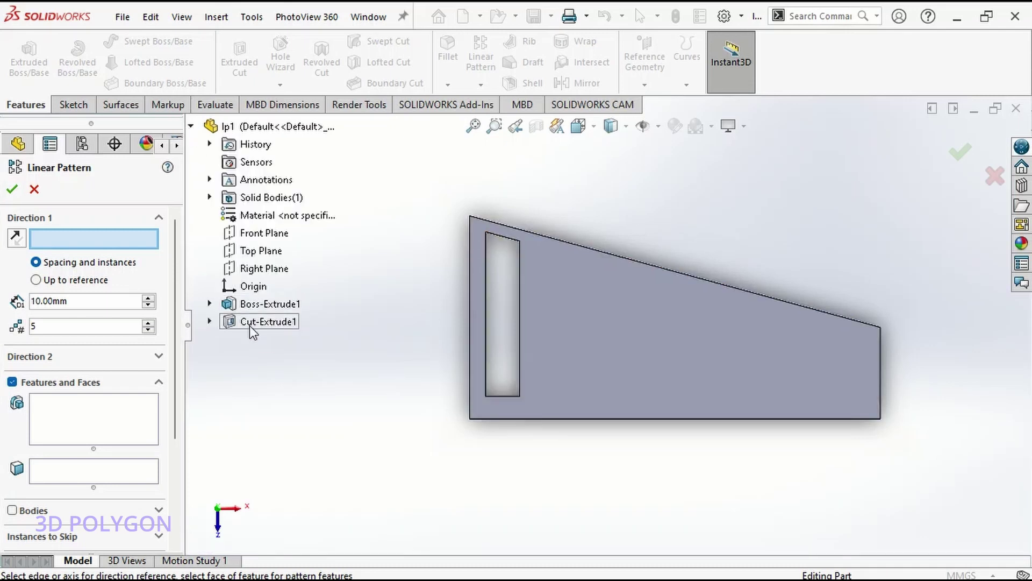
left_click(72, 445)
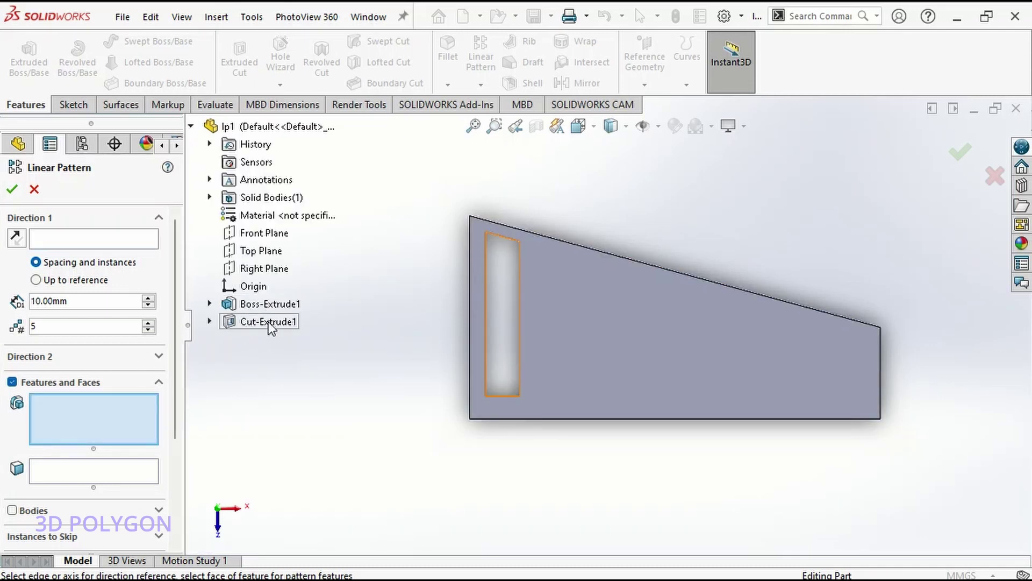
left_click(269, 322)
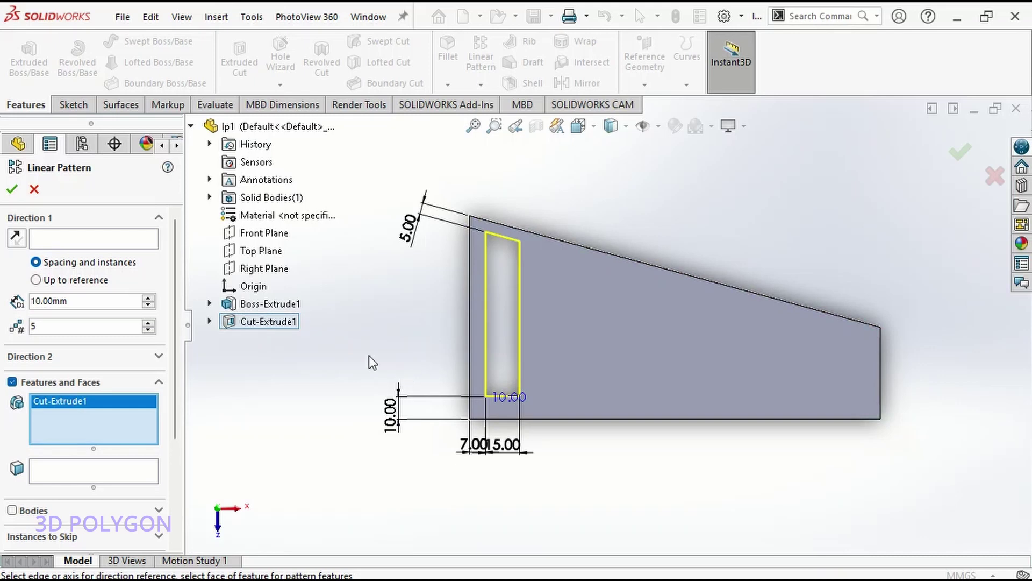
- Use the plate's bottom edge as Direction 1 and begin increasing the slot spacing
left_click(140, 242)
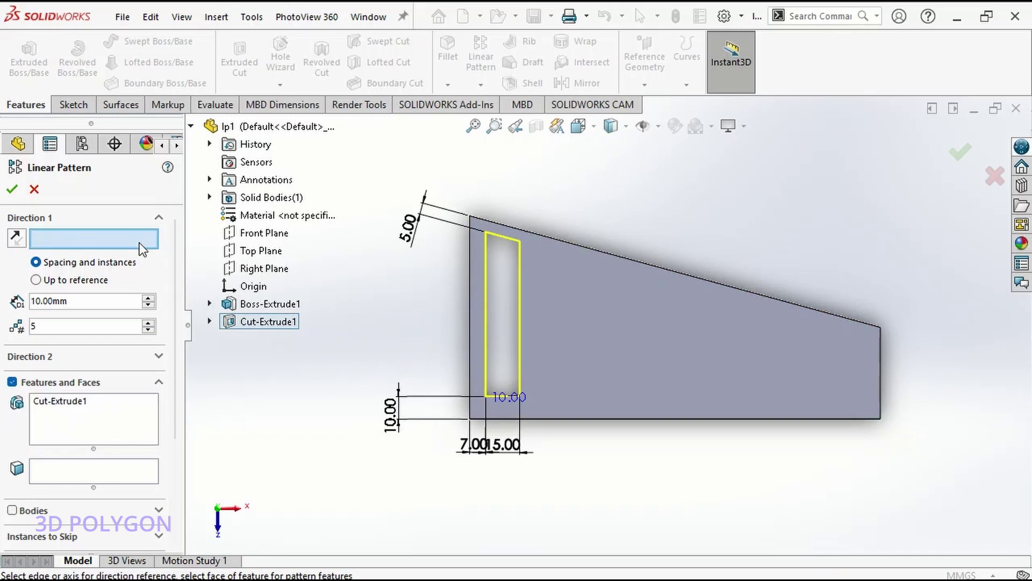
left_click(544, 417)
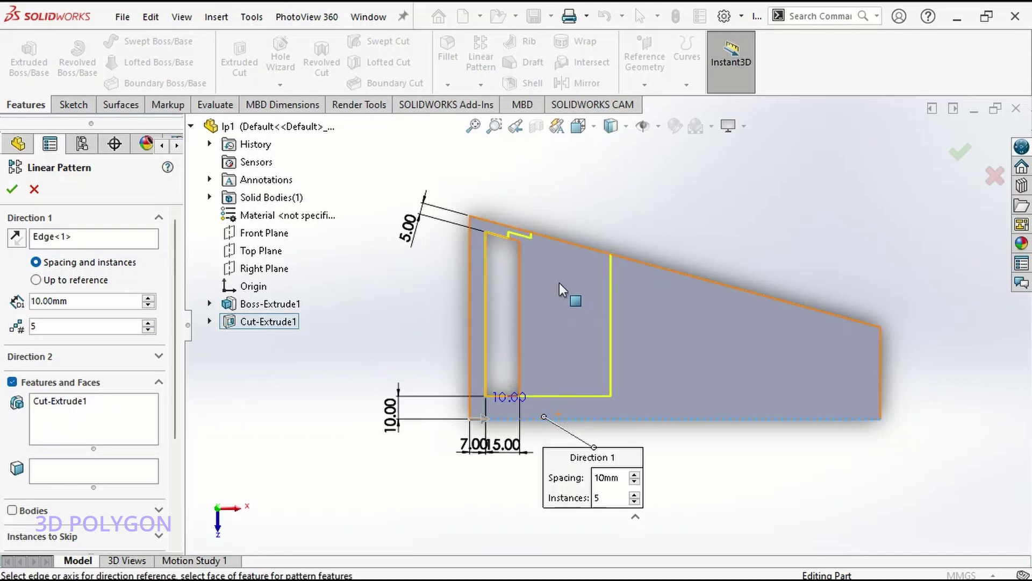
middle_click_drag(540, 310, 574, 340)
scroll(159, 494, "down", 3)
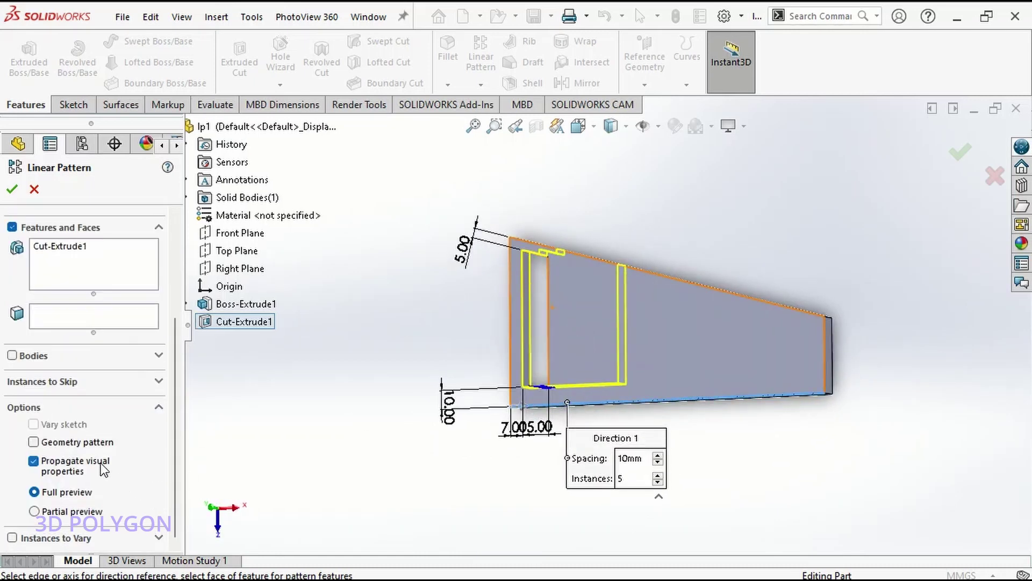
scroll(104, 470, "up", 3)
middle_click_drag(381, 387, 413, 400)
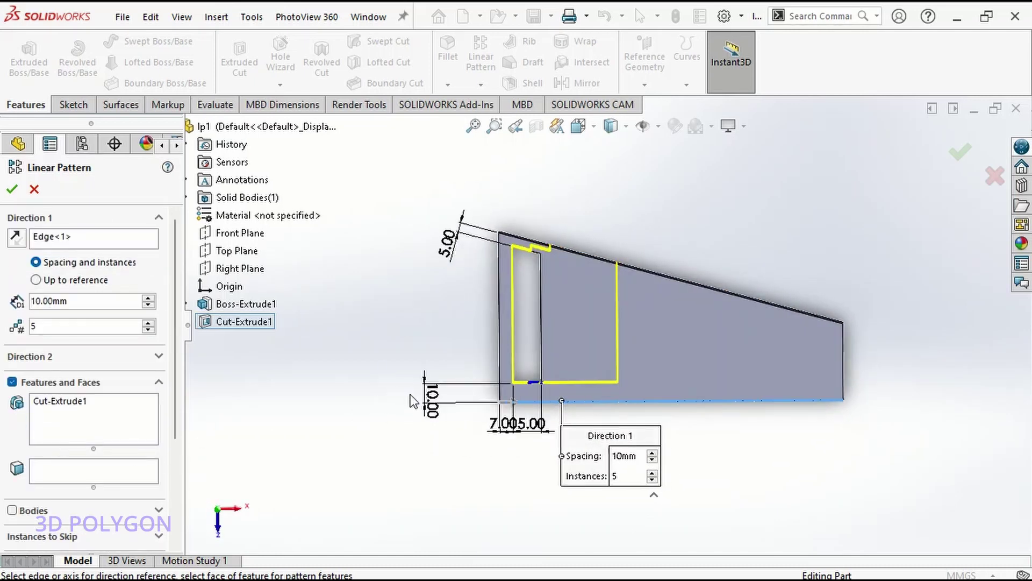
scroll(583, 364, "down", 2)
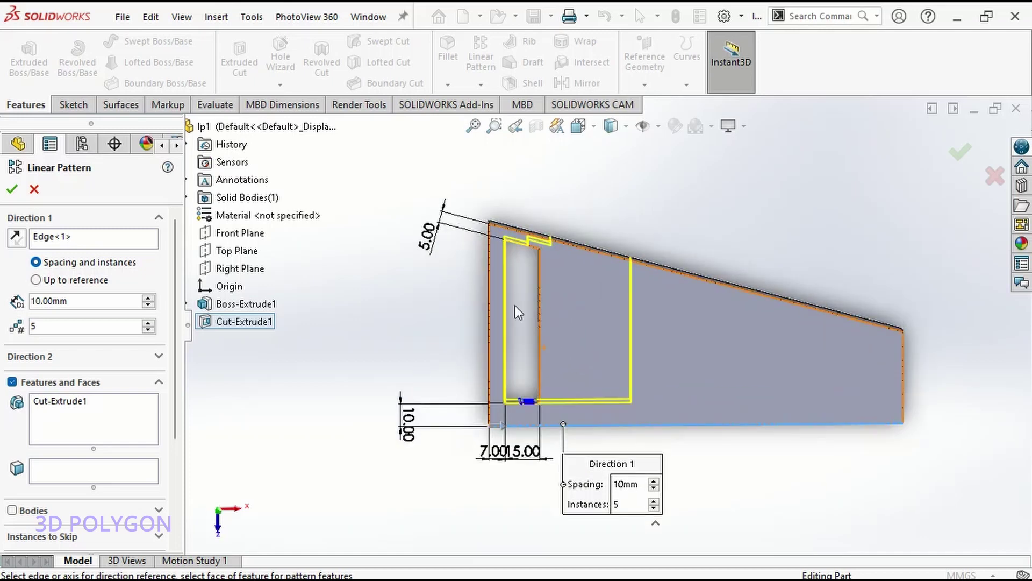
left_click(149, 297)
- Raise the patterned slot spacing to 30 mm
left_click(148, 297)
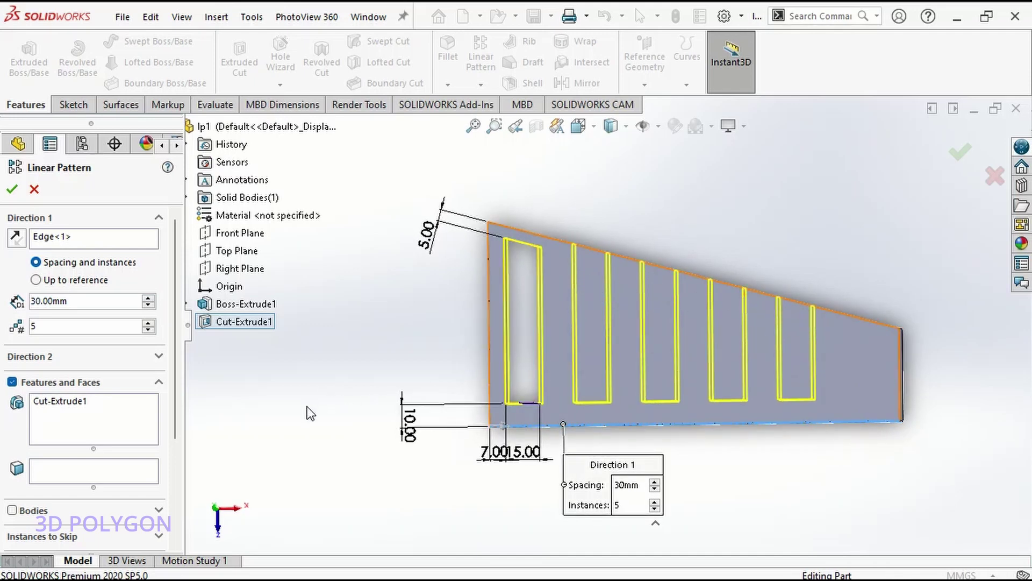
scroll(110, 489, "down", 3)
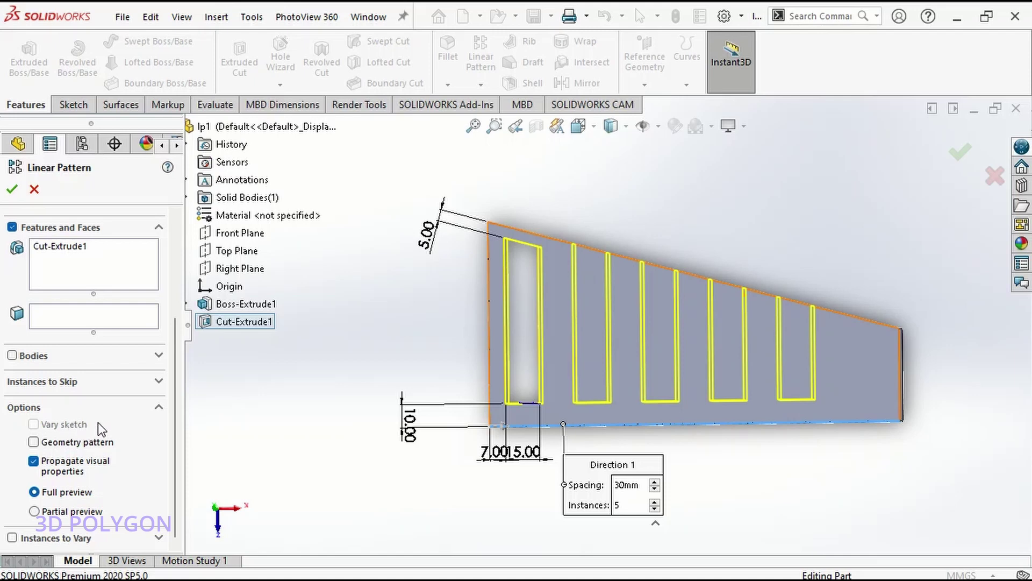
scroll(117, 398, "up", 3)
scroll(173, 275, "up", 3)
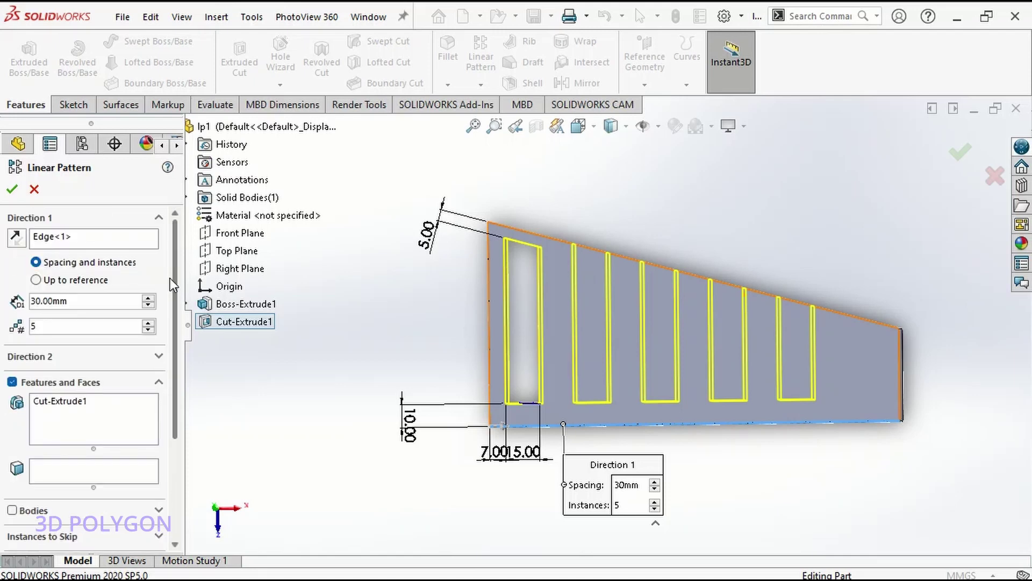
- Replace the bottom-edge direction reference with the sketch's 7.00 dimension
left_click(106, 244)
right_click(111, 241)
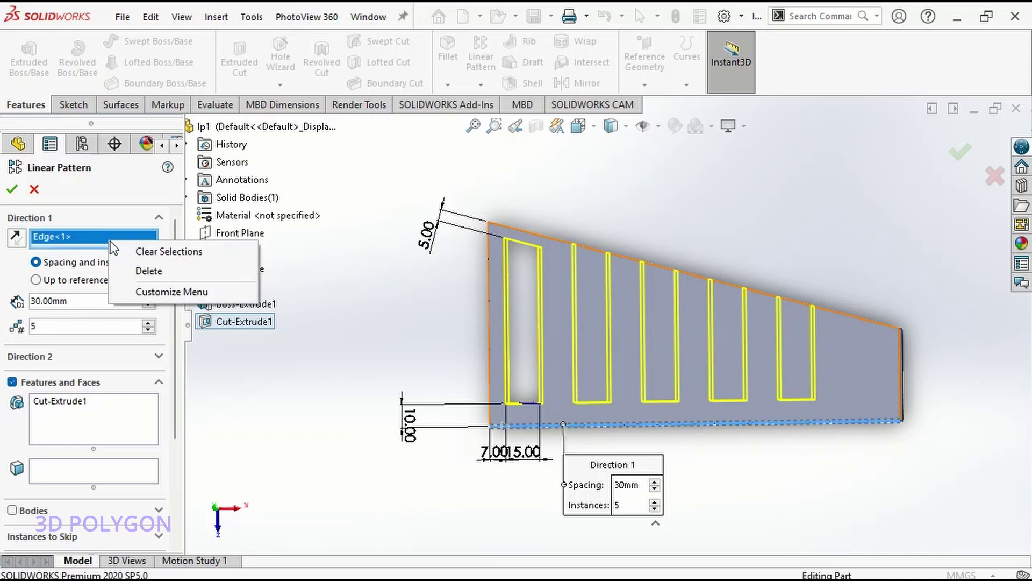
left_click(122, 250)
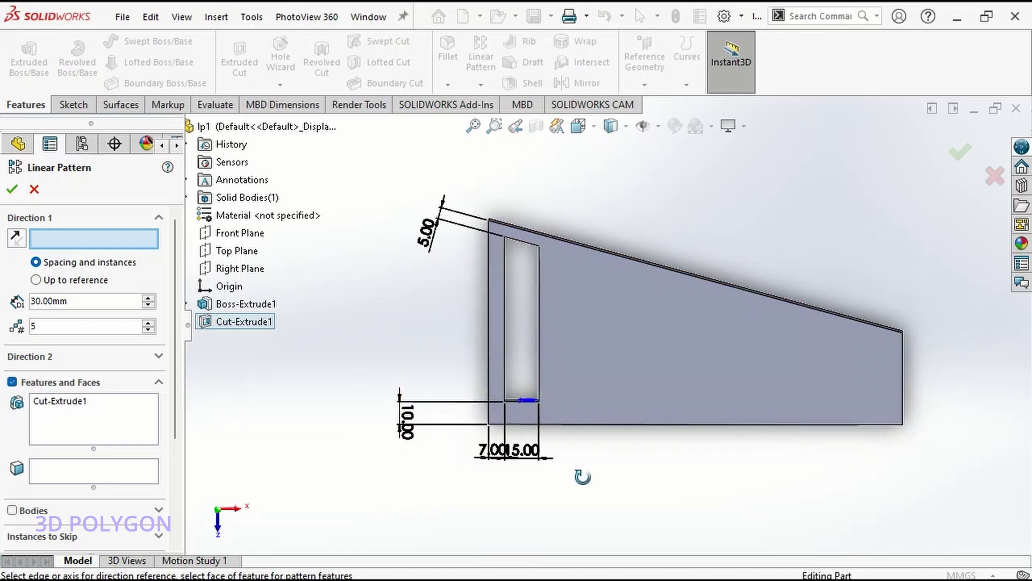
scroll(501, 440, "down", 3)
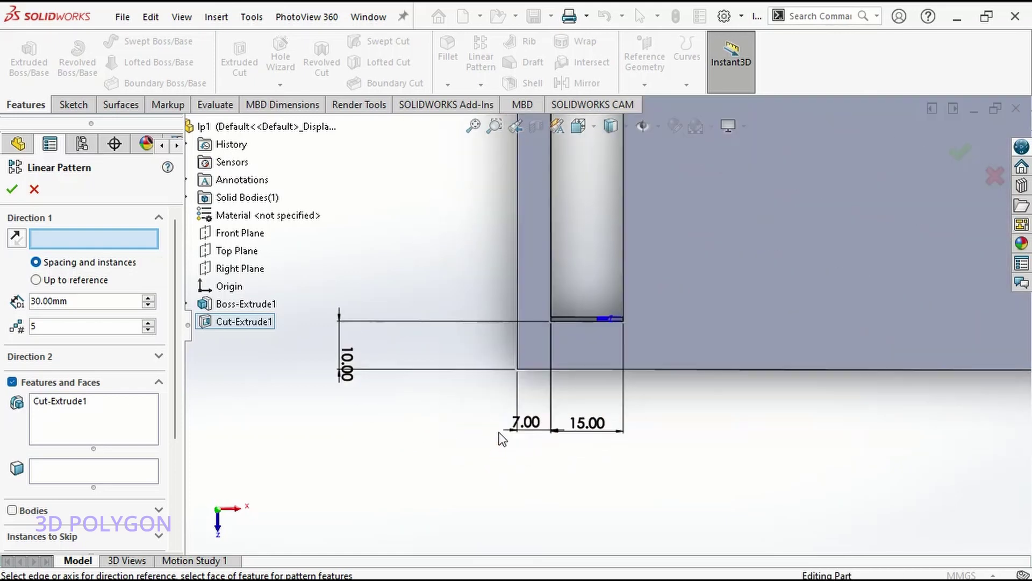
left_click(527, 426)
- Enable Vary sketch, set 6 instances, and accept lp1's linear pattern
scroll(549, 446, "up", 3)
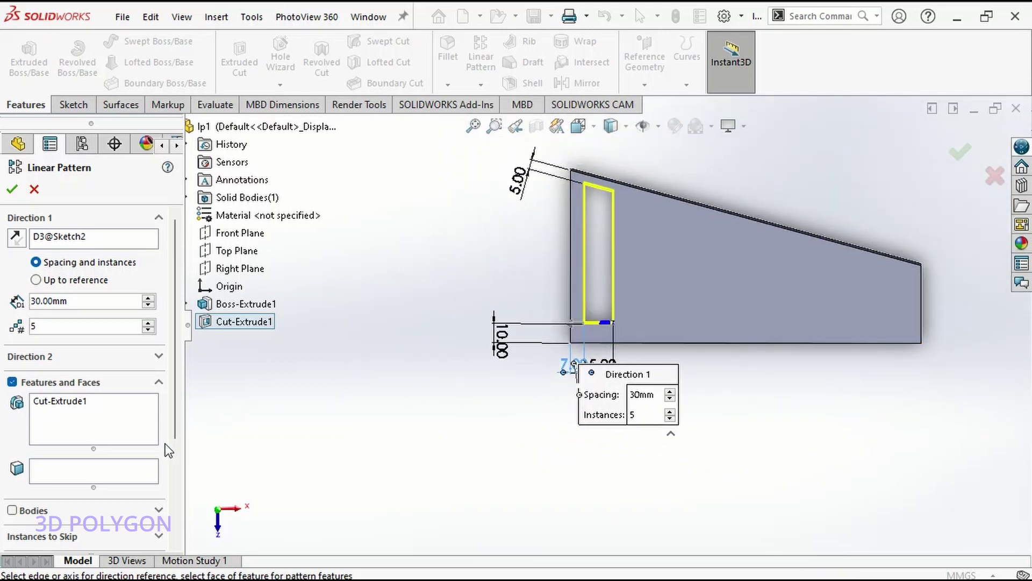
scroll(167, 450, "down", 3)
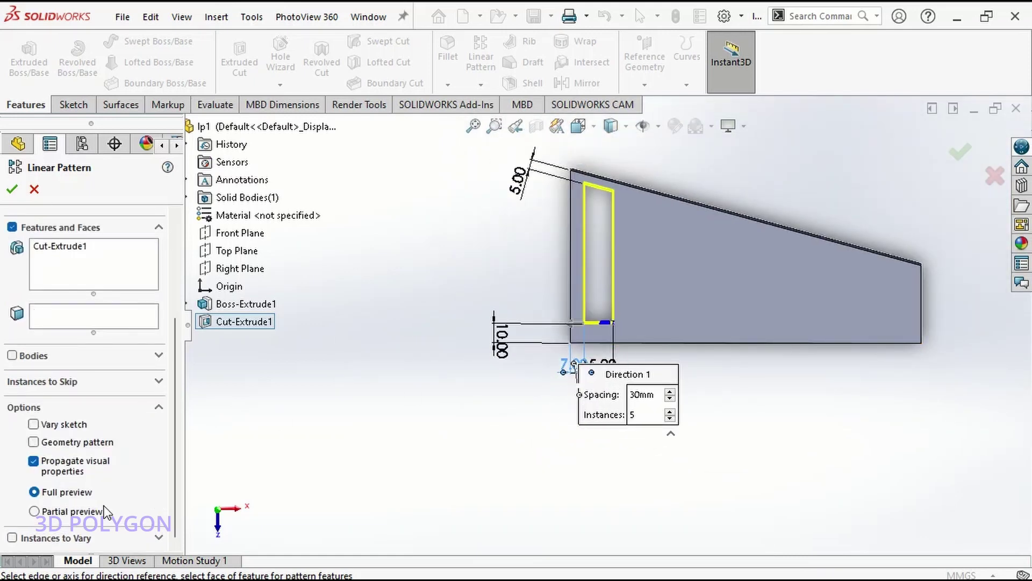
left_click(59, 428)
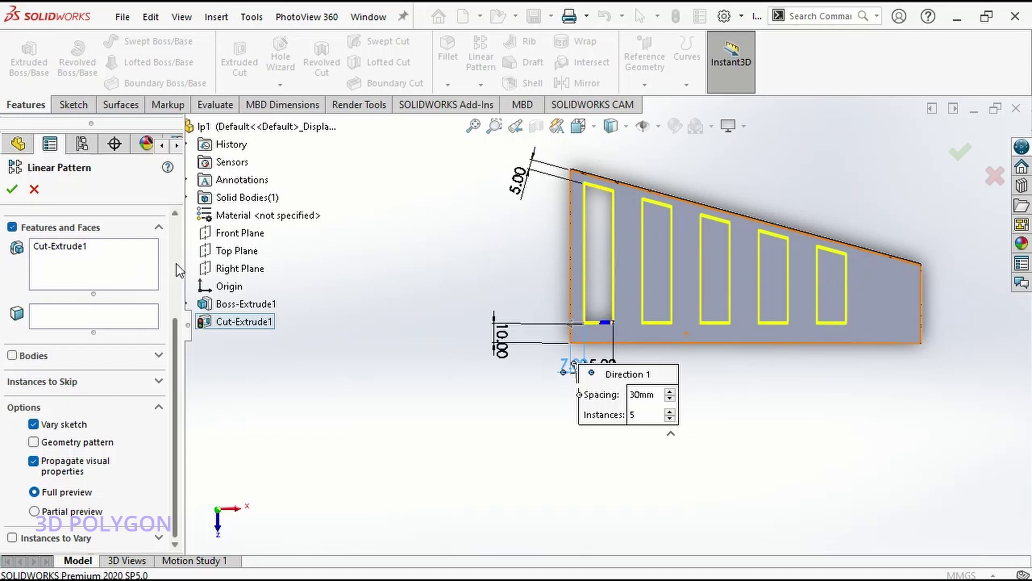
scroll(143, 288, "up", 3)
left_click(148, 323)
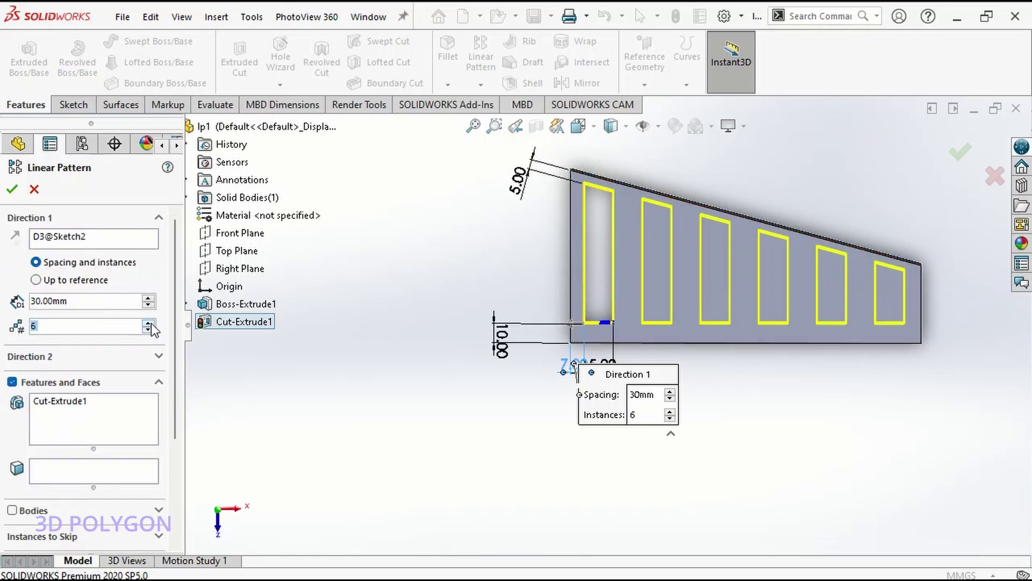
scroll(887, 269, "down", 2)
scroll(716, 319, "up", 2)
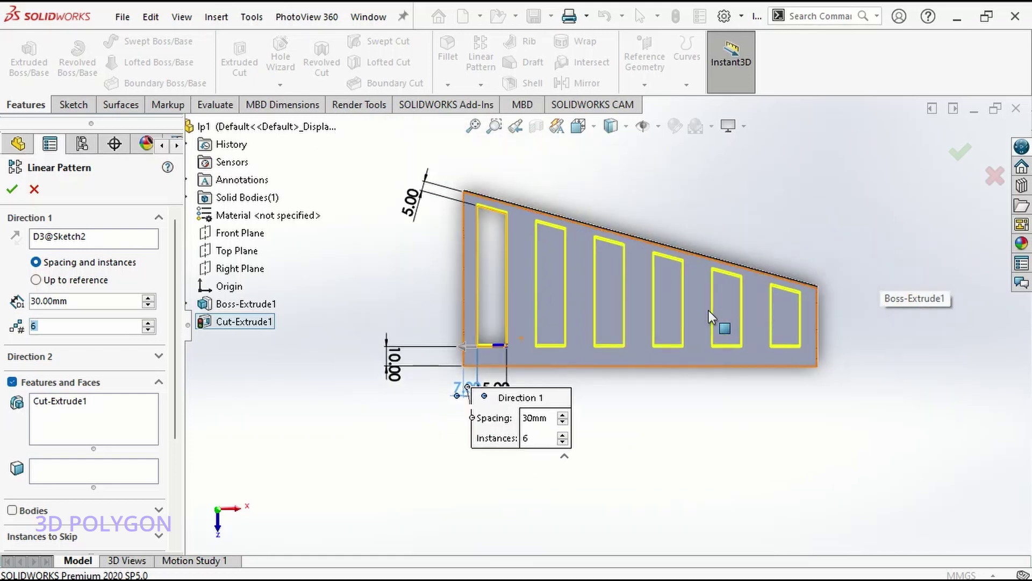
left_click(955, 157)
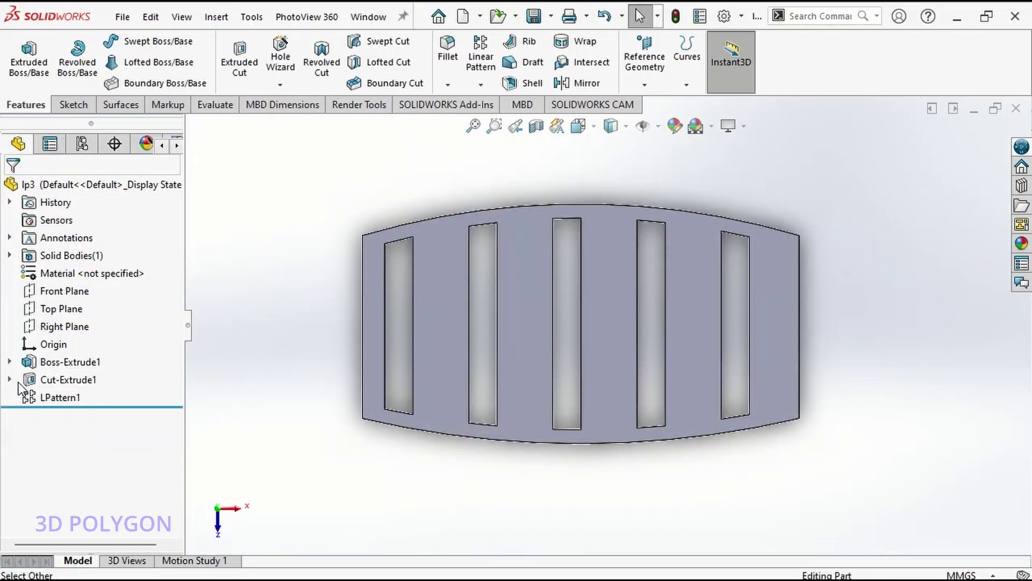
- Open lp3's Sketch2 under Cut-Extrude1 for editing
left_click(10, 380)
left_click(81, 396)
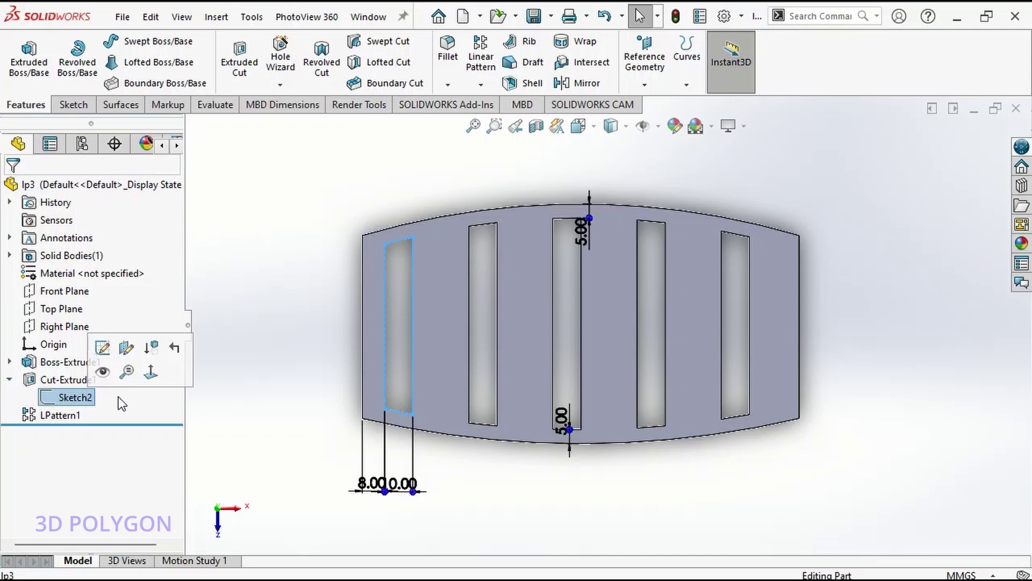
right_click(68, 398)
left_click(81, 311)
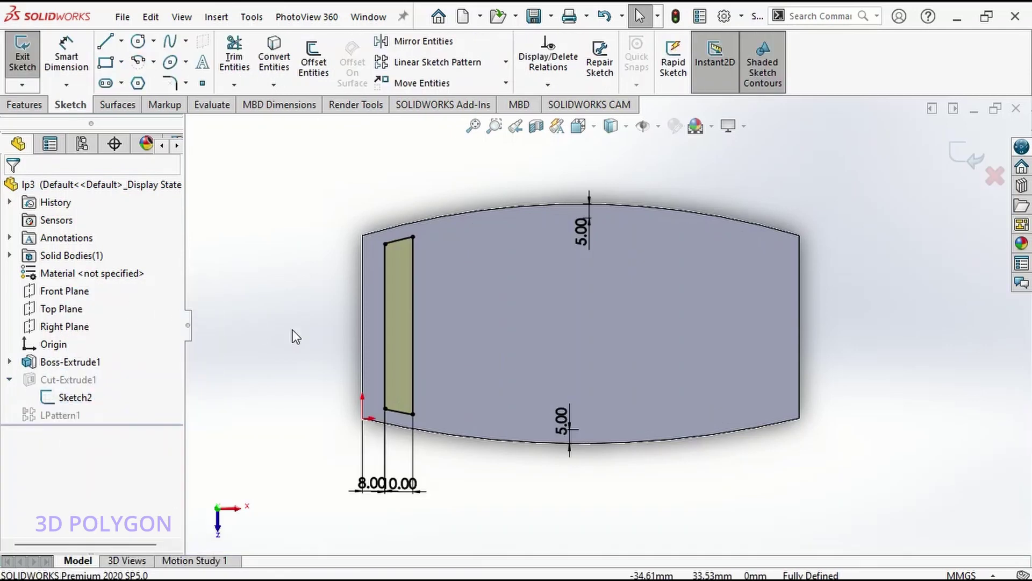
scroll(316, 433, "down", 2)
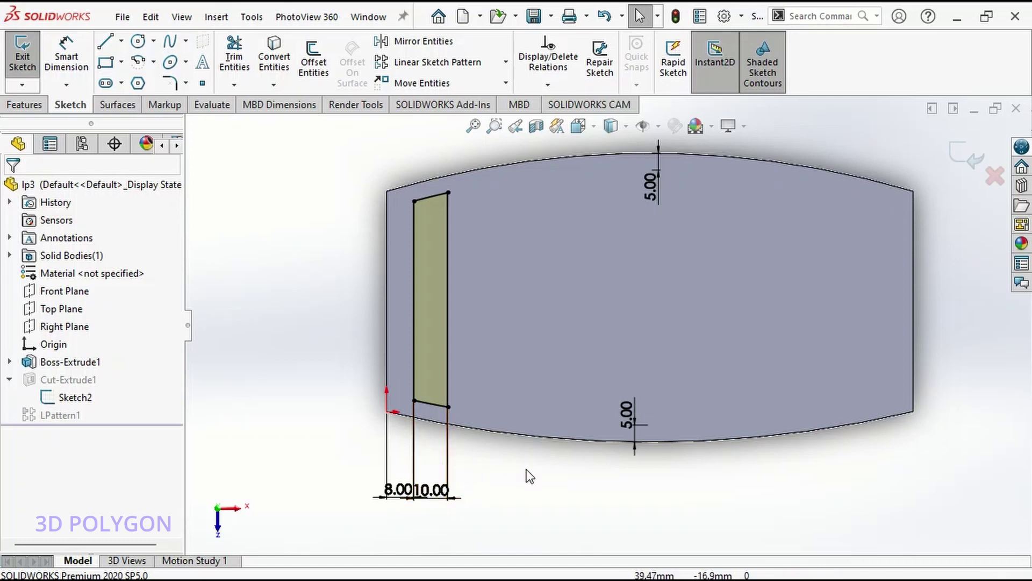
- Reposition the lower 5.00 and 10.00 dimensions, then exit the sketch to rebuild
left_click_drag(637, 429, 575, 424)
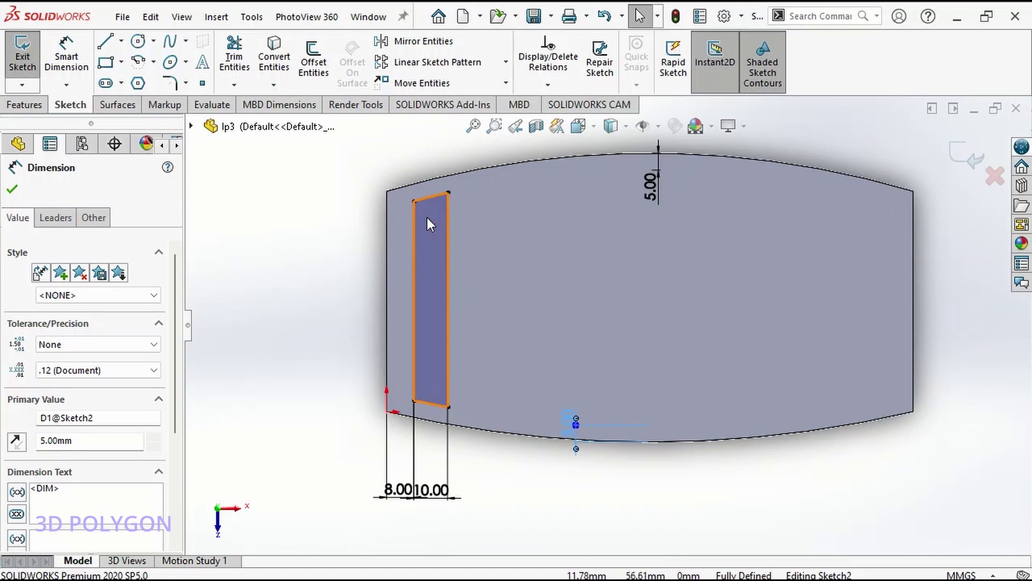
left_click(452, 173)
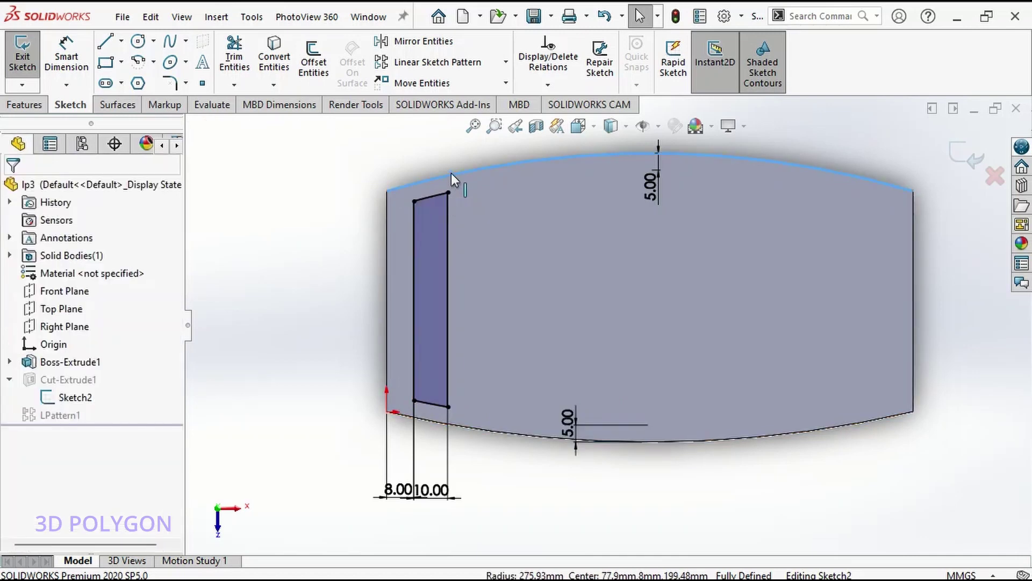
key("Escape")
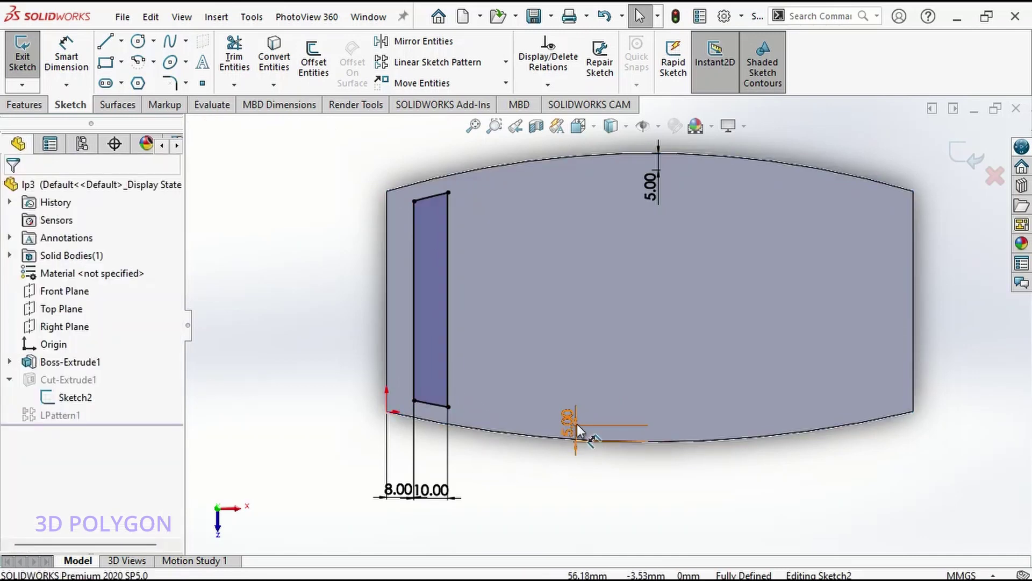
mouse_move(577, 423)
left_mouse_down()
mouse_move(612, 424)
mouse_move(574, 424)
left_mouse_up()
left_click(545, 487)
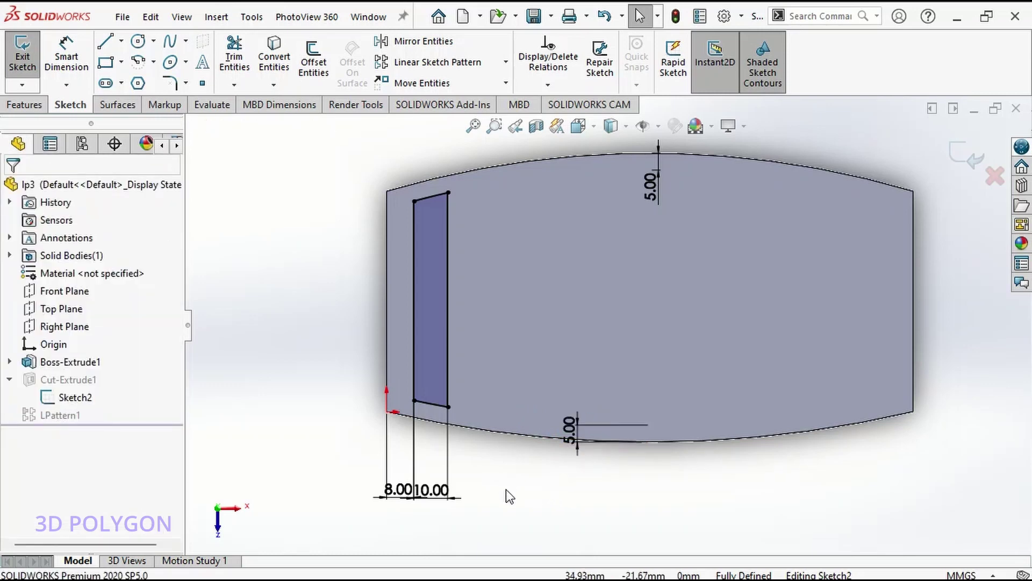
mouse_move(446, 490)
left_mouse_down()
mouse_move(438, 511)
mouse_move(443, 495)
left_mouse_up()
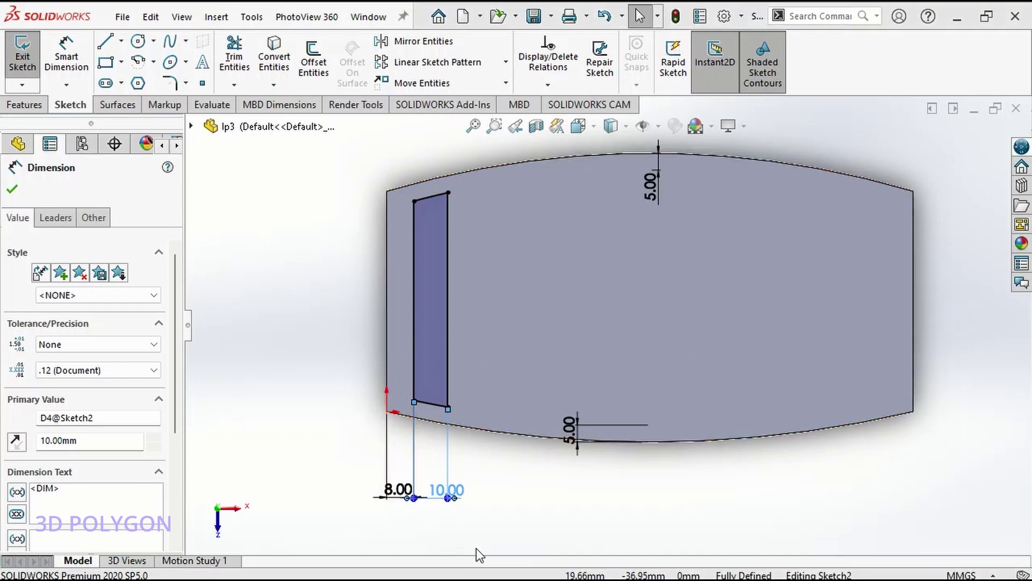
key("Escape")
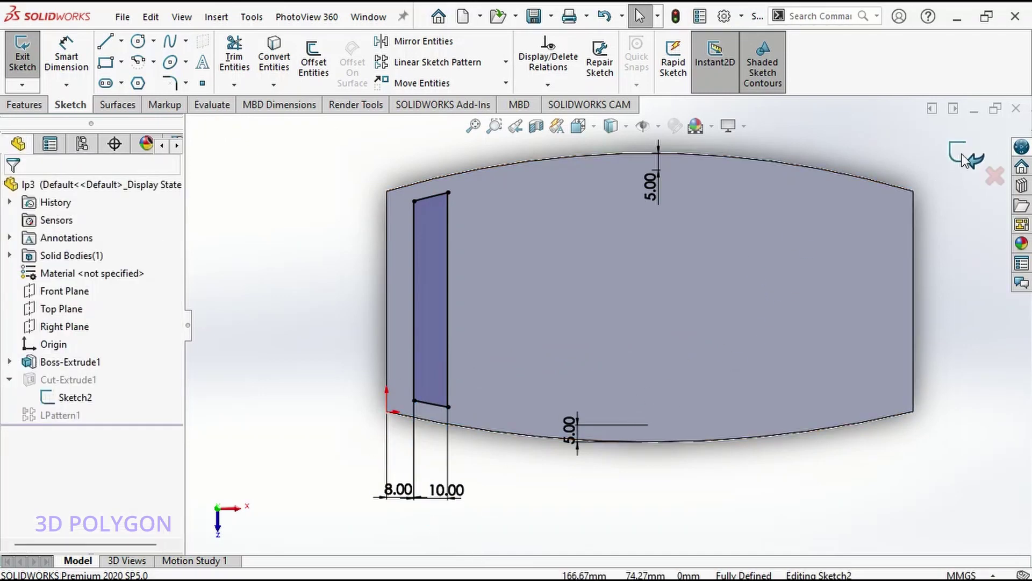
left_click(963, 156)
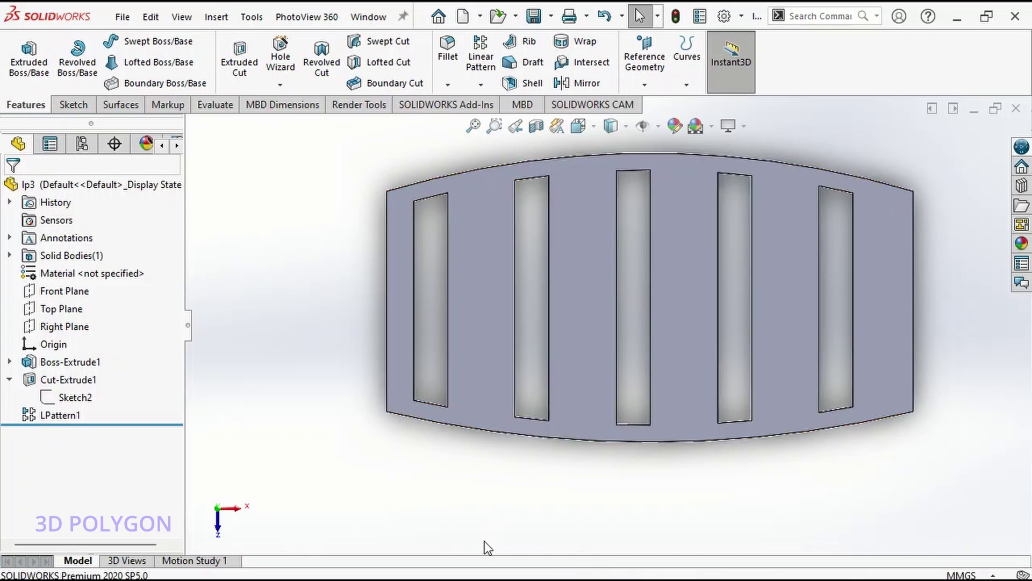
- Reopen LPattern1 on lp3, review its Vary sketch settings, and confirm it unchanged
left_click(57, 418)
left_click(73, 379)
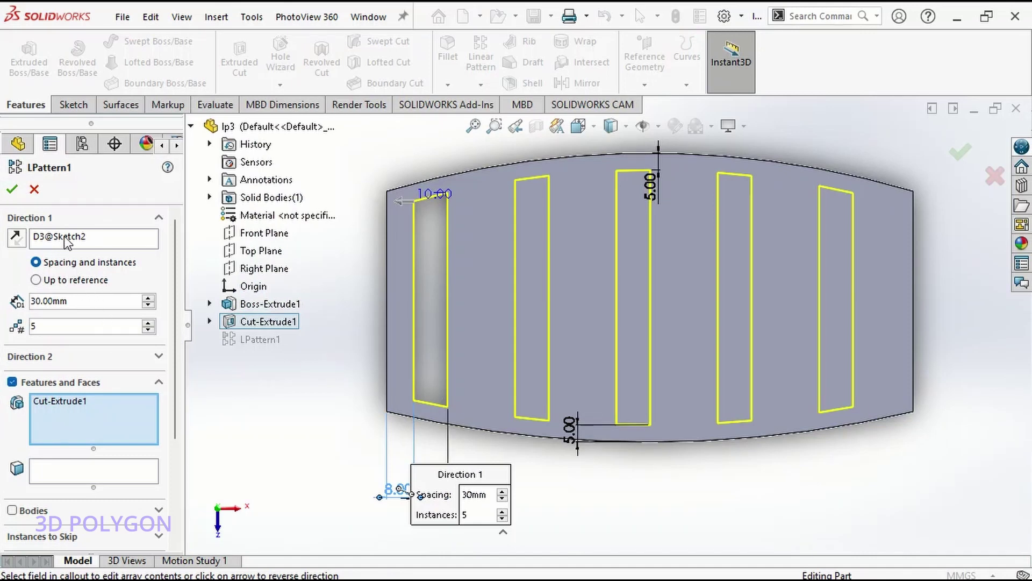
scroll(411, 513, "down", 3)
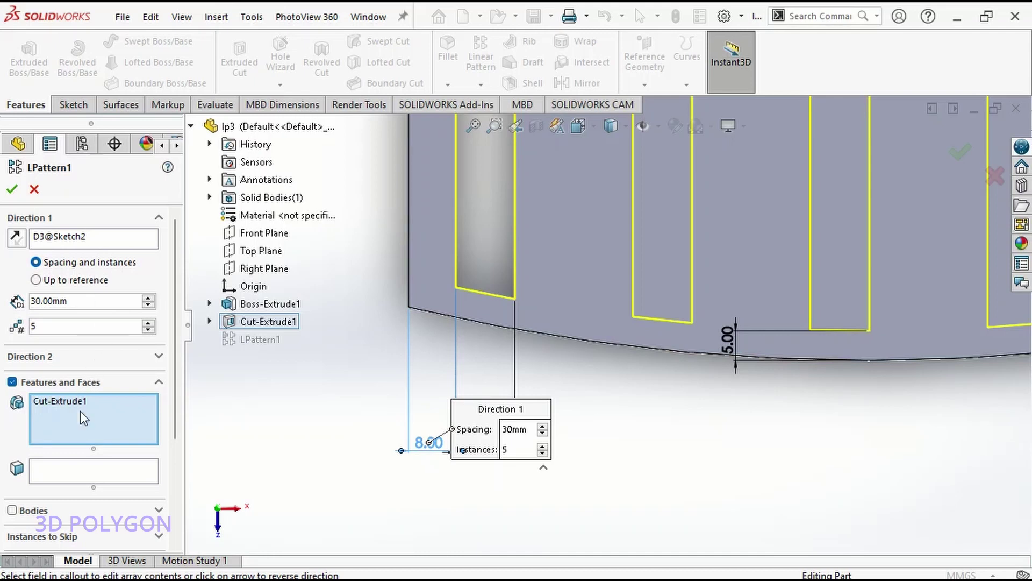
scroll(460, 240, "up", 3)
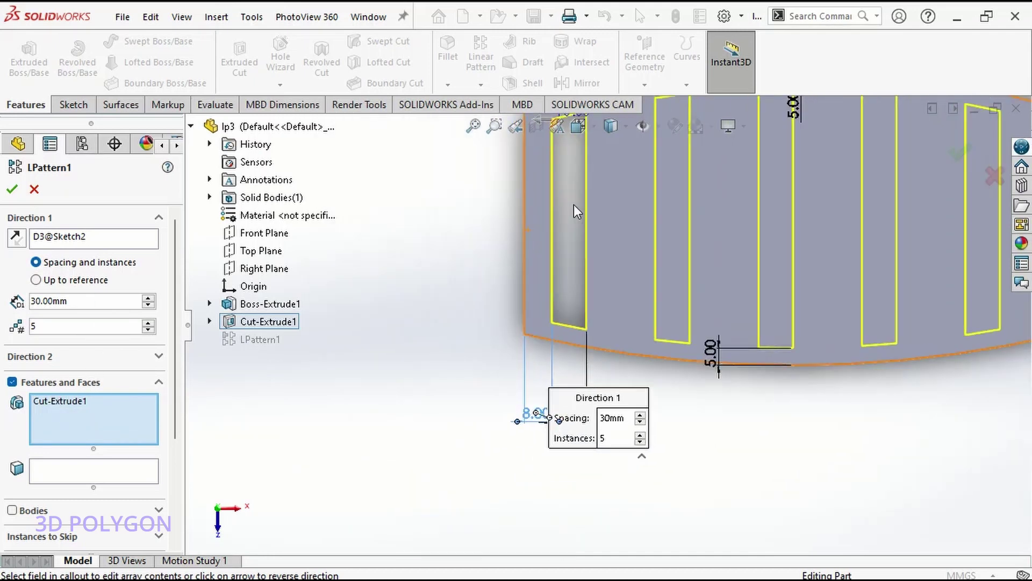
scroll(116, 463, "down", 3)
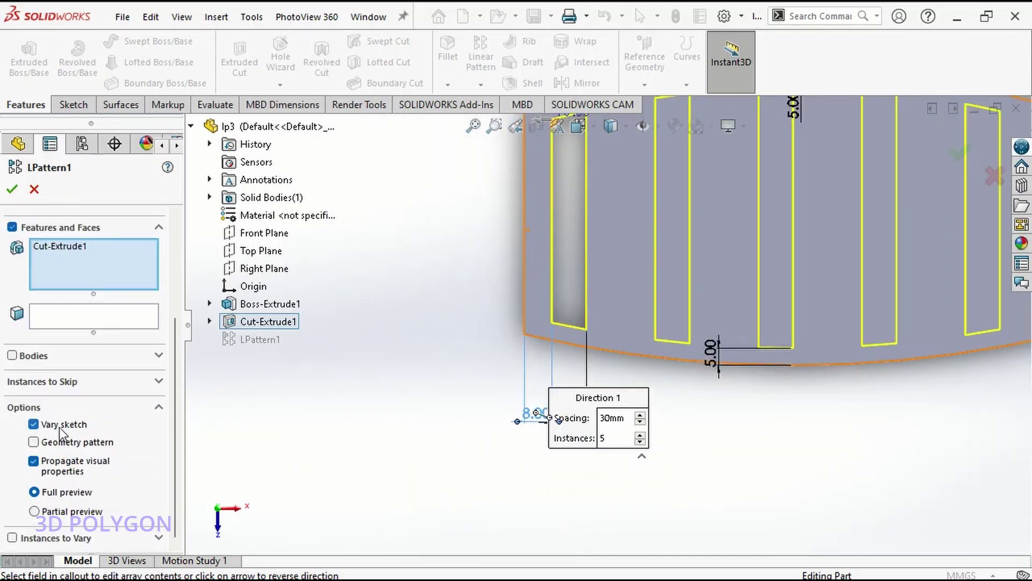
scroll(118, 431, "up", 3)
scroll(744, 282, "up", 3)
scroll(611, 210, "down", 3)
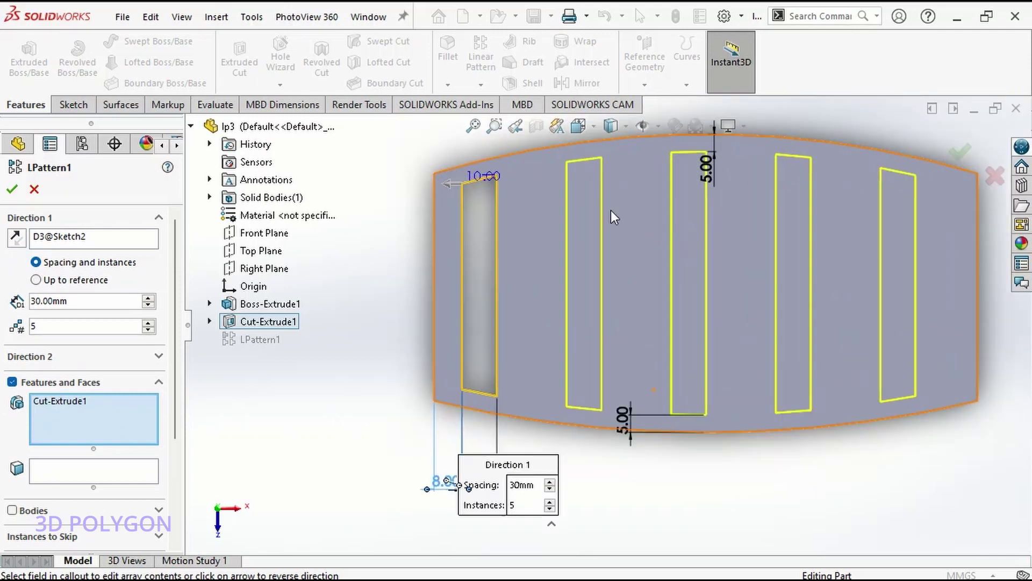
left_click(958, 155)
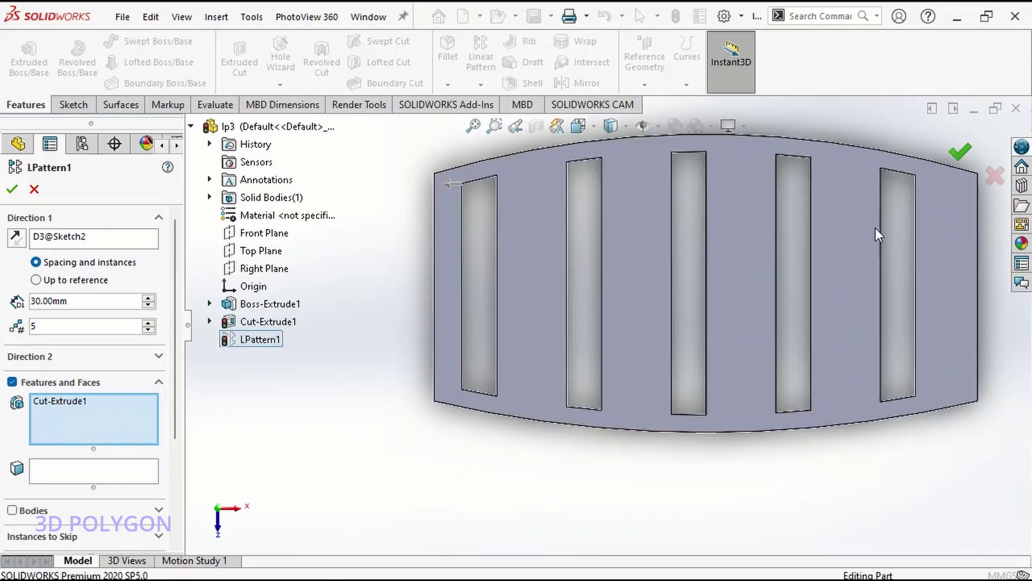
scroll(821, 340, "up", 3)
left_click(876, 307)
mouse_move(866, 301)
middle_mouse_down()
mouse_move(795, 315)
mouse_move(870, 313)
middle_mouse_up()
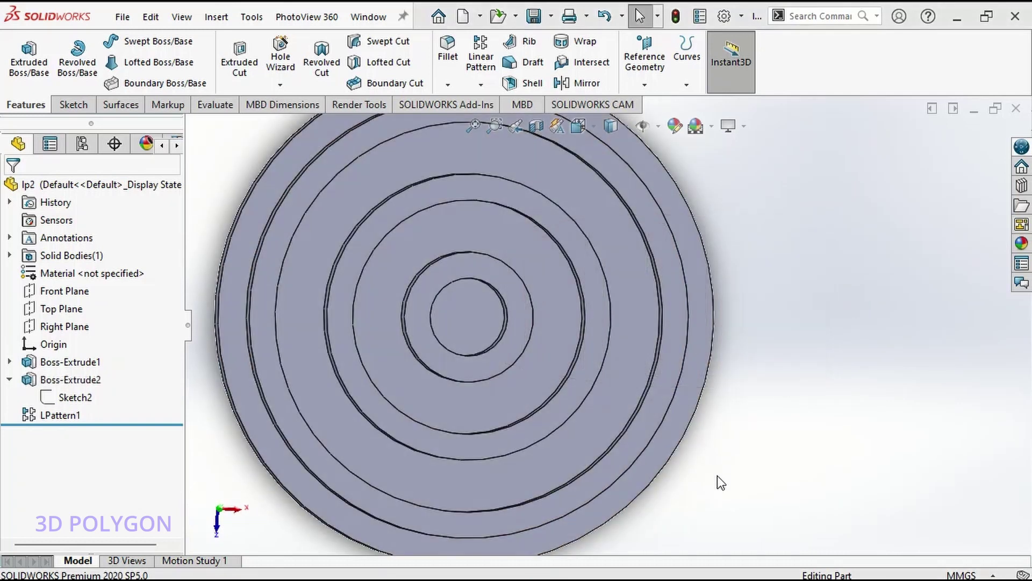
- Tilt the disc and open lp2's Sketch2 under Boss-Extrude2 for editing
scroll(701, 424, "up", 3)
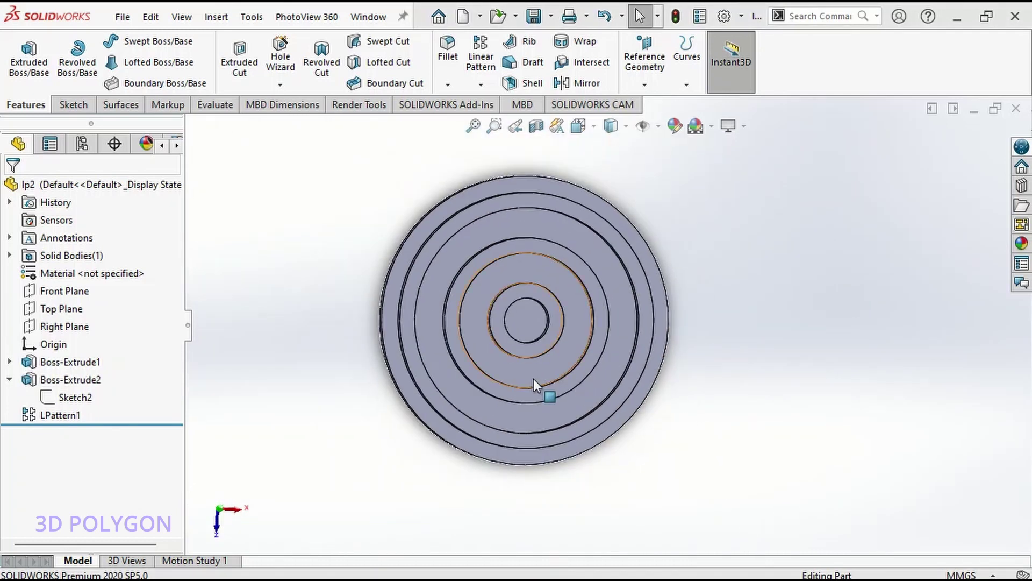
scroll(576, 324, "down", 3)
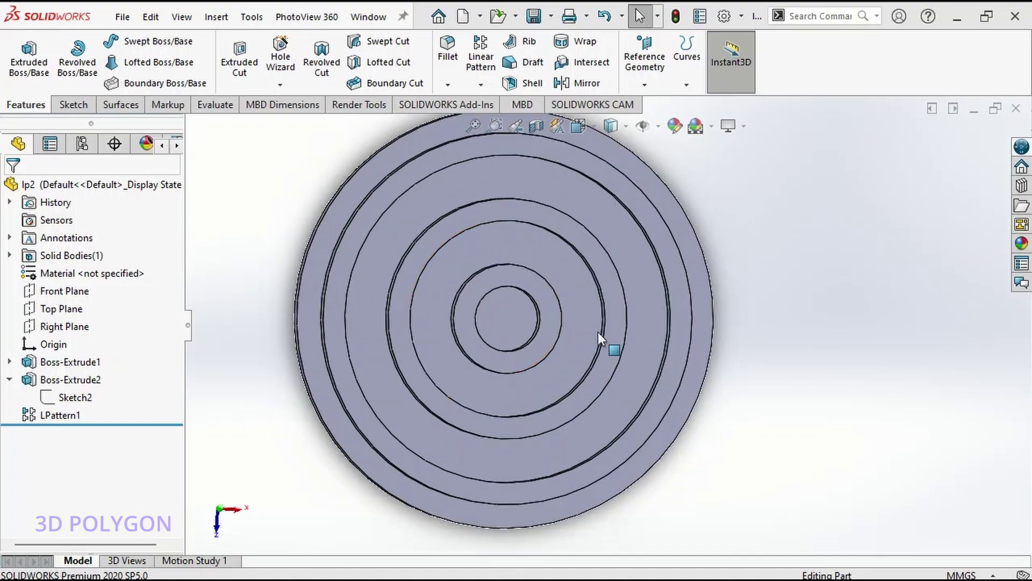
middle_click_drag(598, 331, 586, 304)
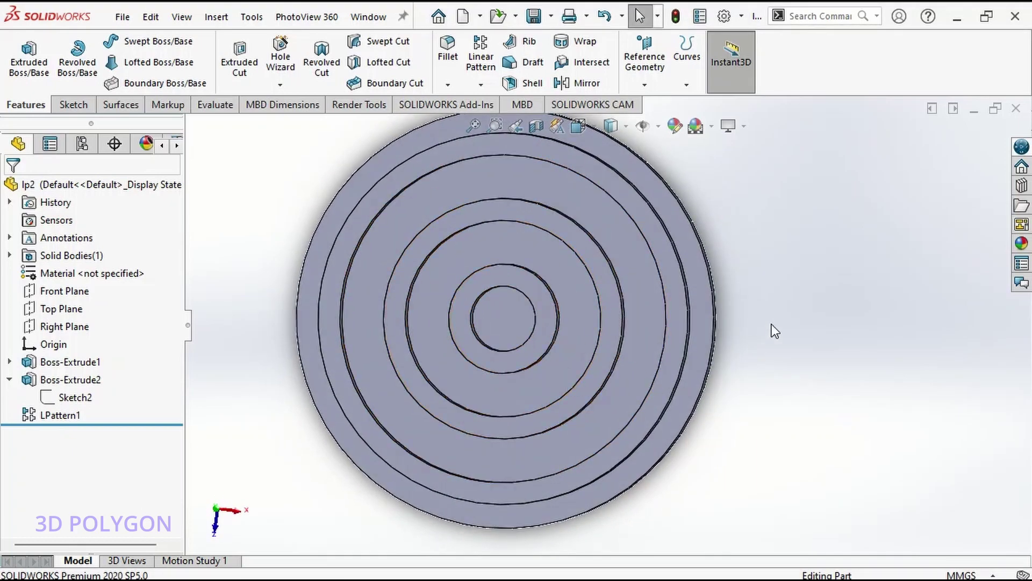
left_click(53, 400)
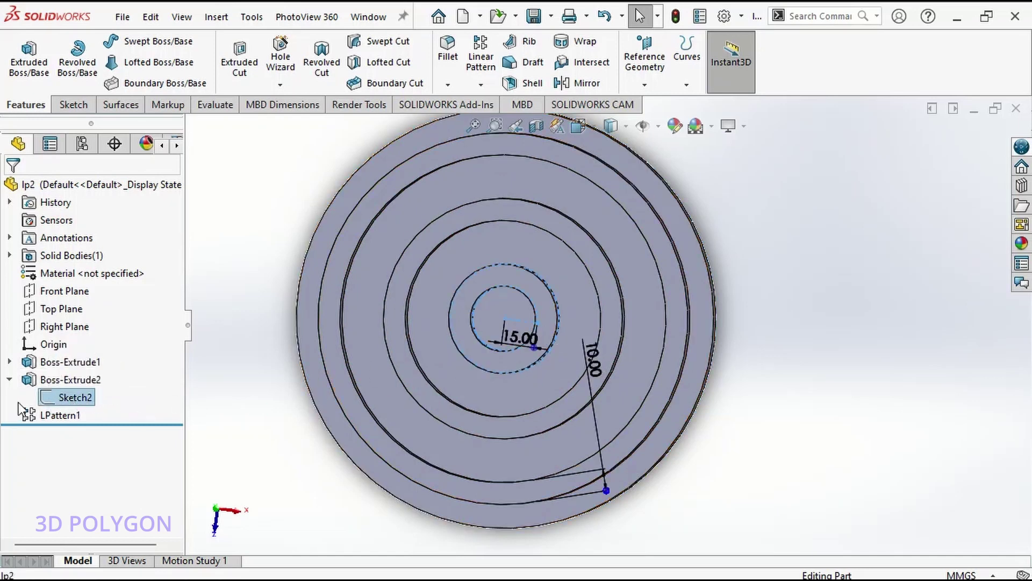
right_click(64, 401)
left_click(78, 315)
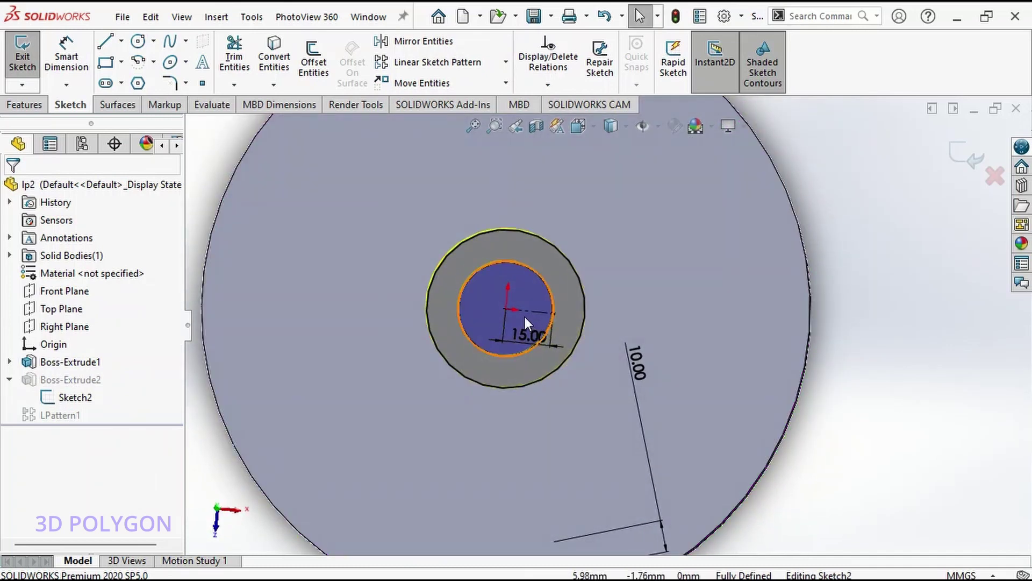
- Move the 15.00 dimension lower below the inner circle and exit Sketch2
left_click(533, 336)
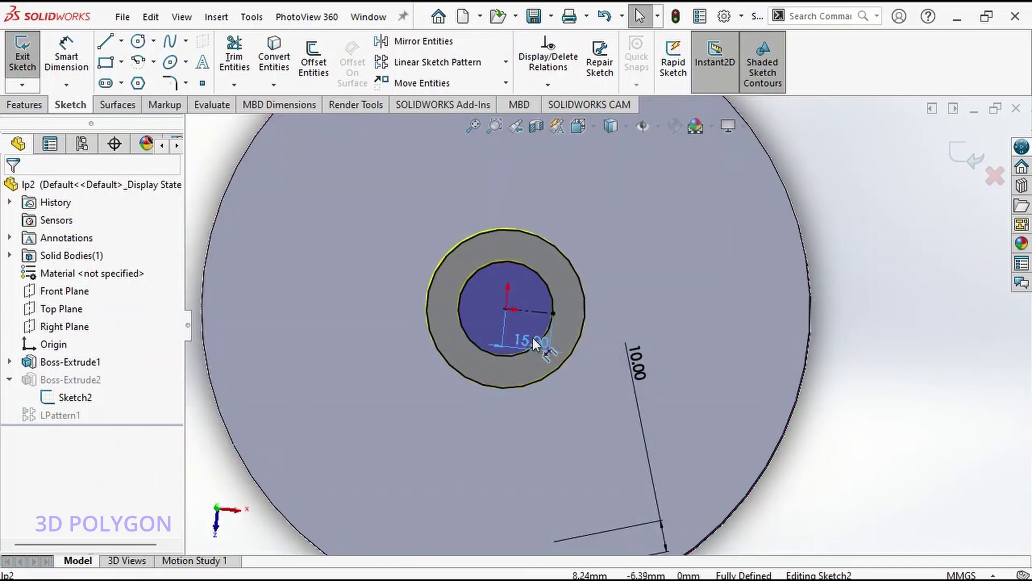
left_click(512, 343)
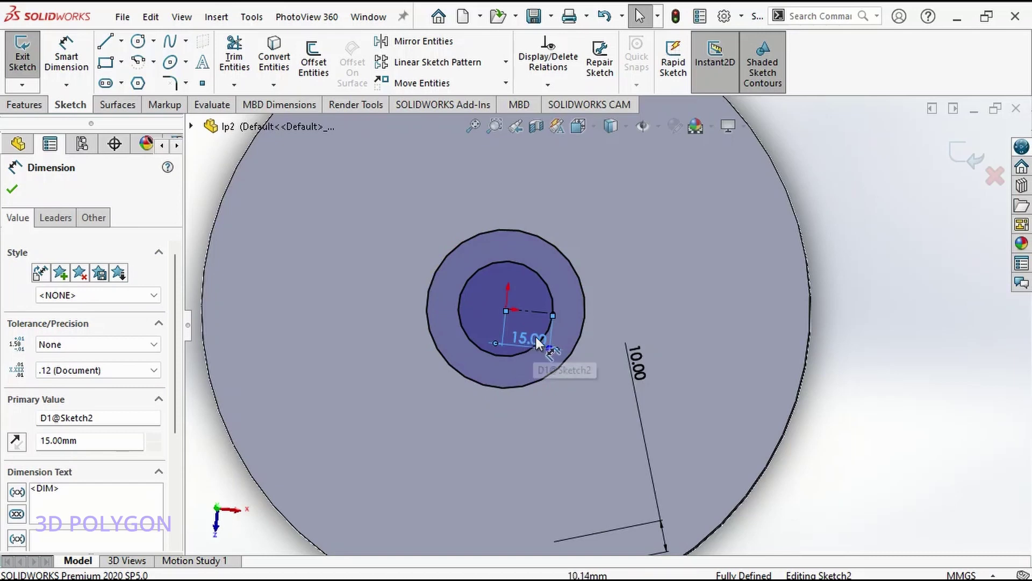
left_click_drag(529, 342, 526, 377)
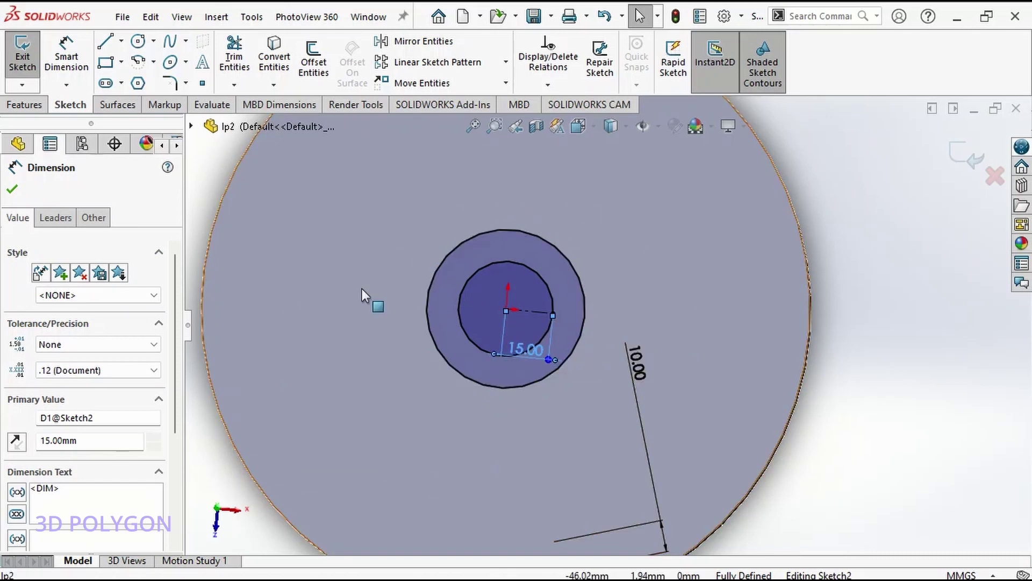
scroll(774, 325, "up", 3)
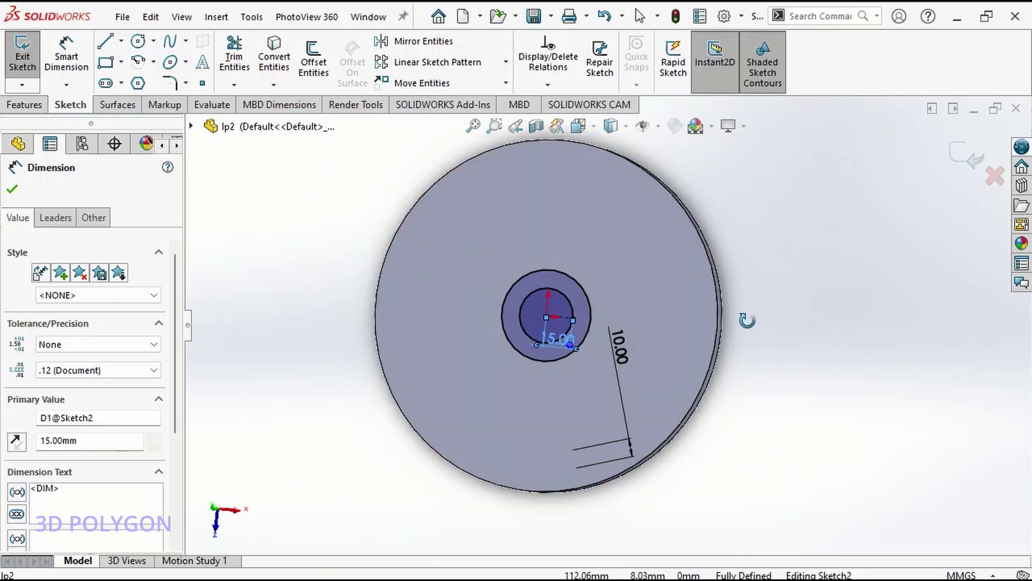
scroll(593, 304, "down", 3)
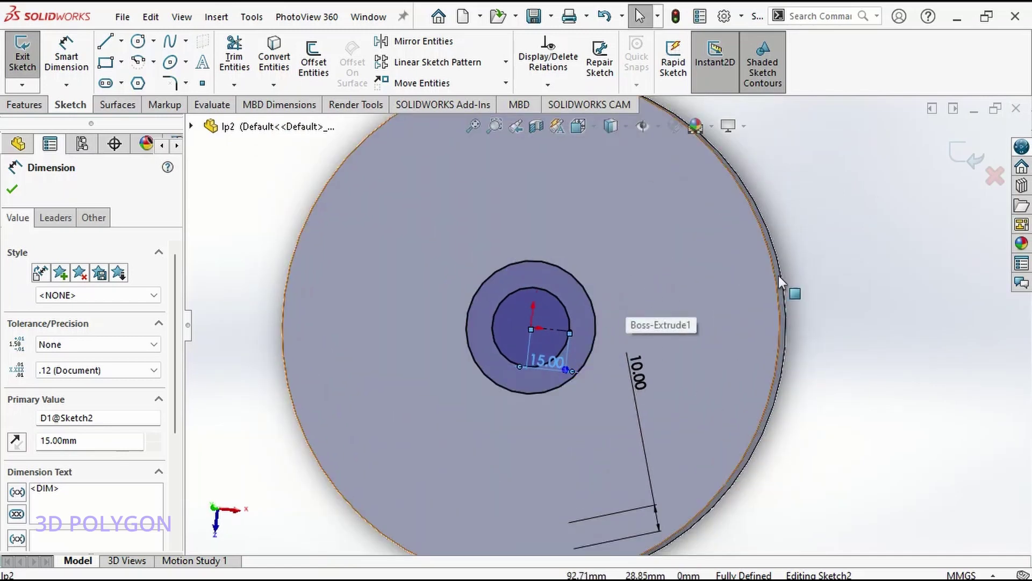
left_click(968, 158)
scroll(848, 322, "up", 2)
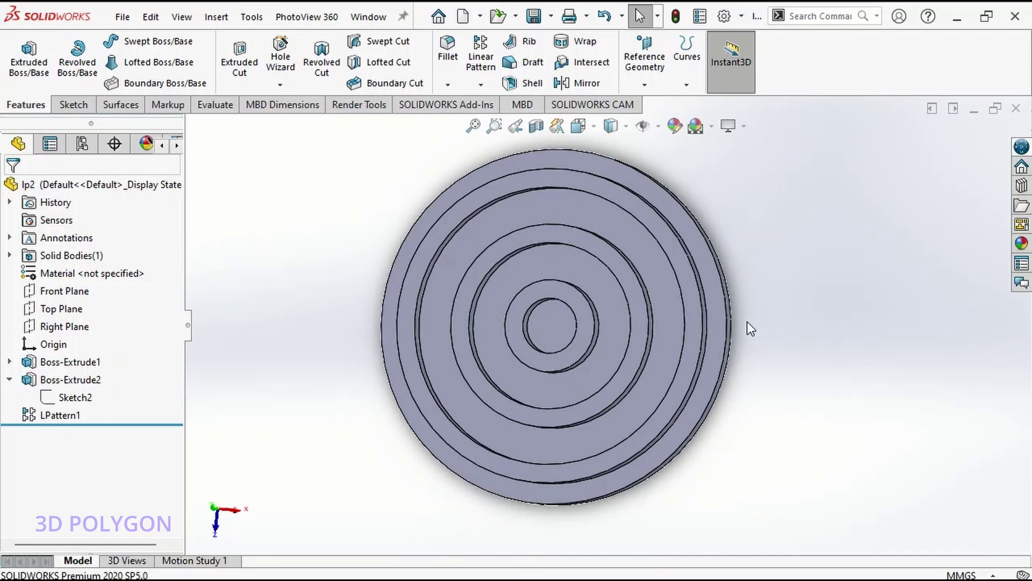
- Delete the old ring pattern LPattern1
left_click(57, 415)
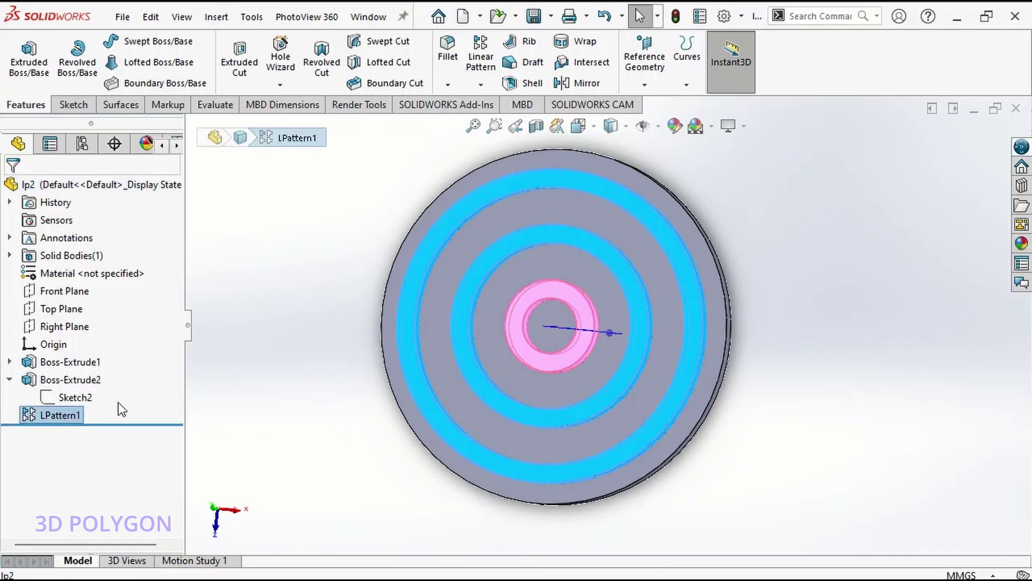
key("Delete")
key("Return")
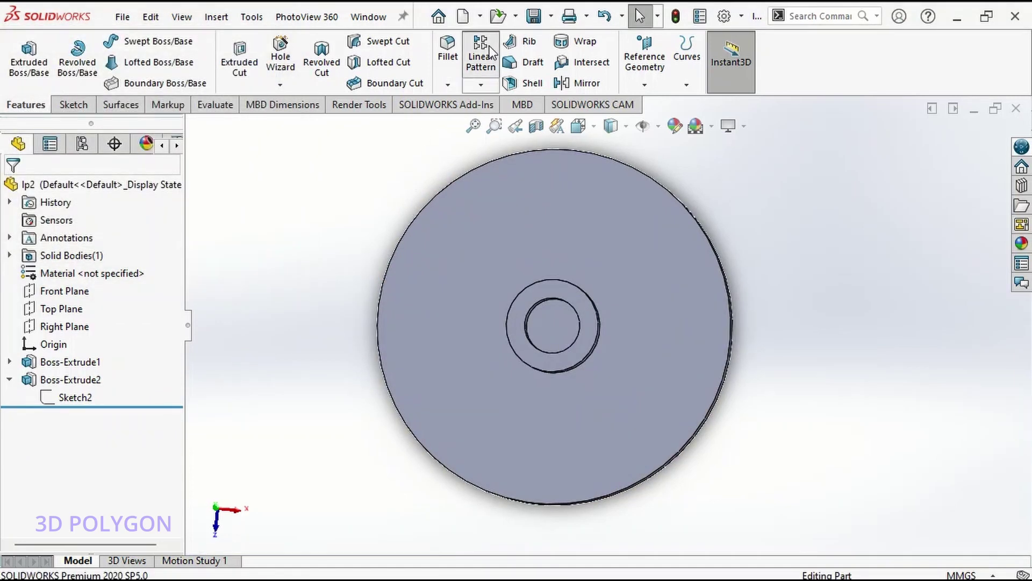
- Start a linear pattern of Boss-Extrude2 along the 15.00 dimension
left_click(480, 61)
middle_click_drag(490, 293, 301, 346)
left_click(49, 431)
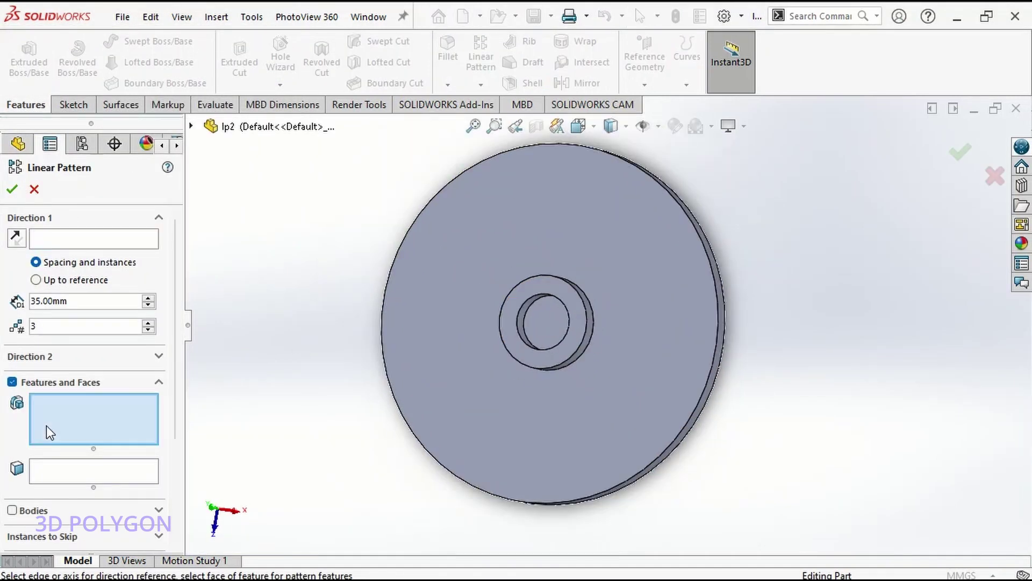
left_click(574, 339)
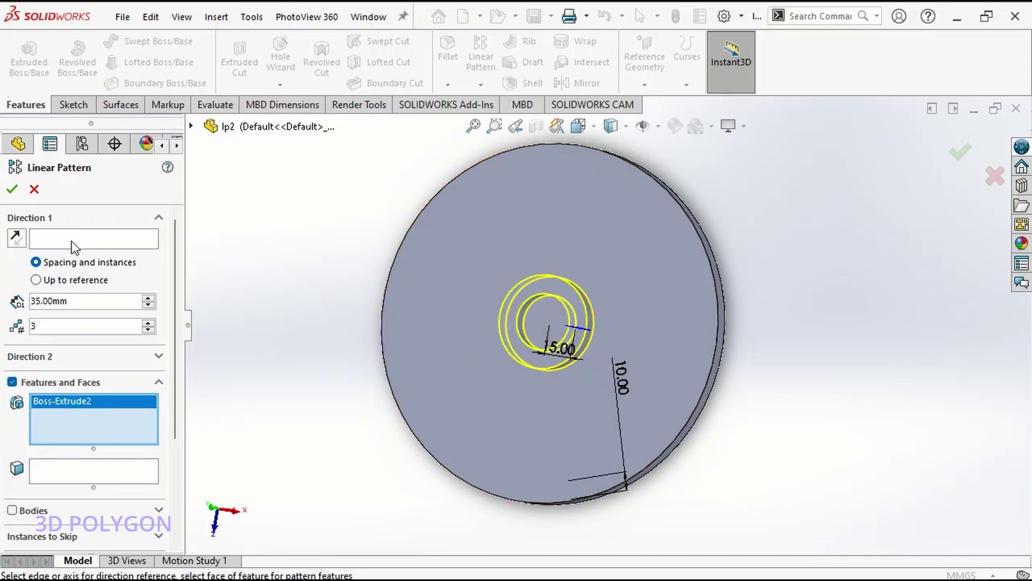
left_click(45, 242)
scroll(578, 363, "down", 3)
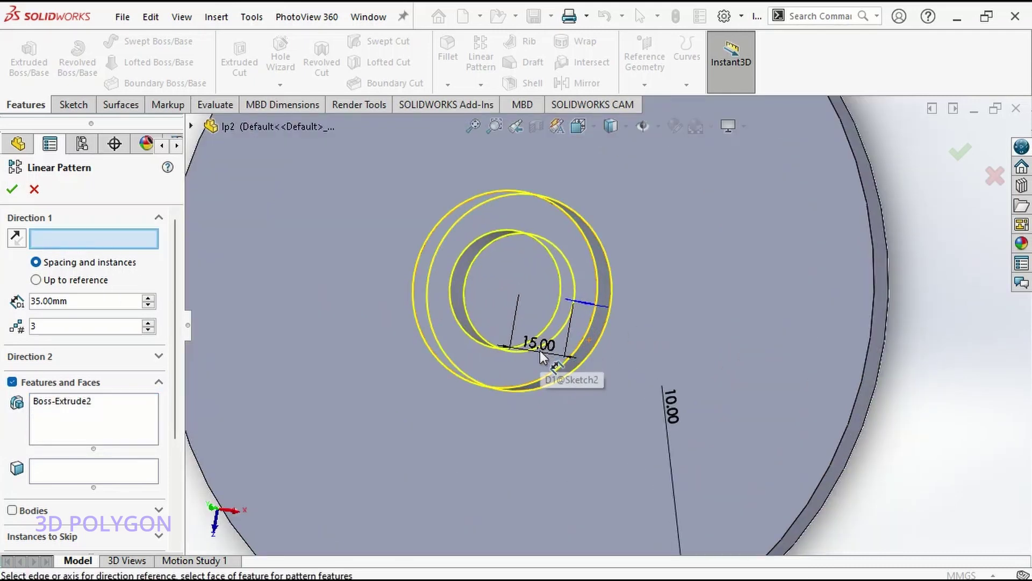
left_click(545, 355)
- Set 15 mm spacing and 5 instances, then accept the ring pattern
scroll(619, 438, "up", 2)
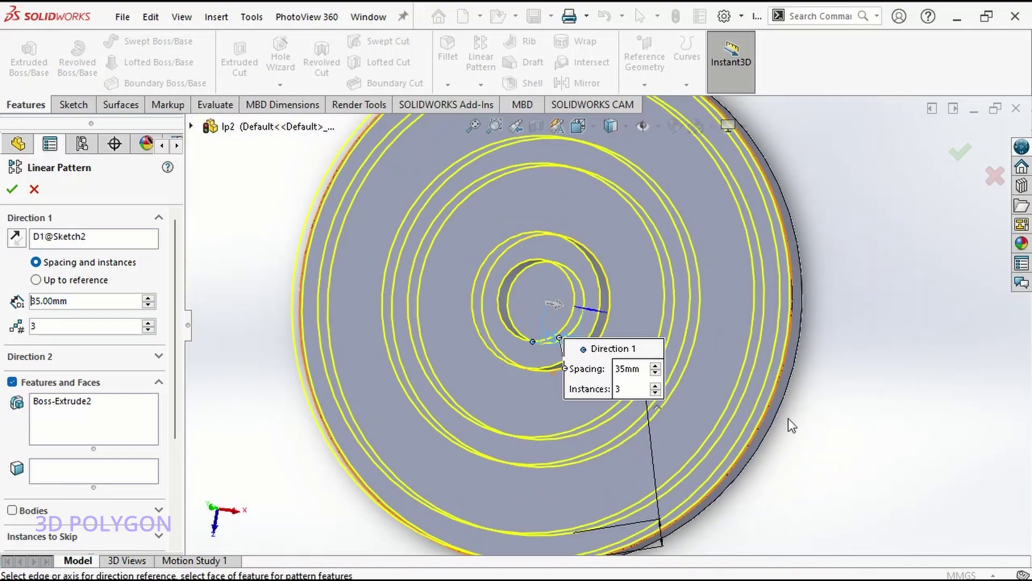
left_click(148, 304)
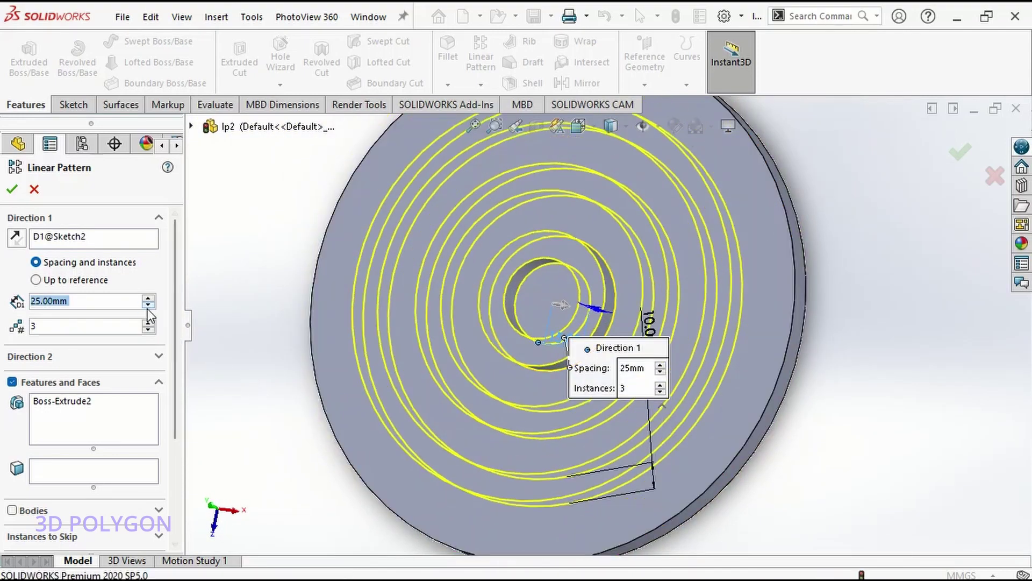
left_click(148, 304)
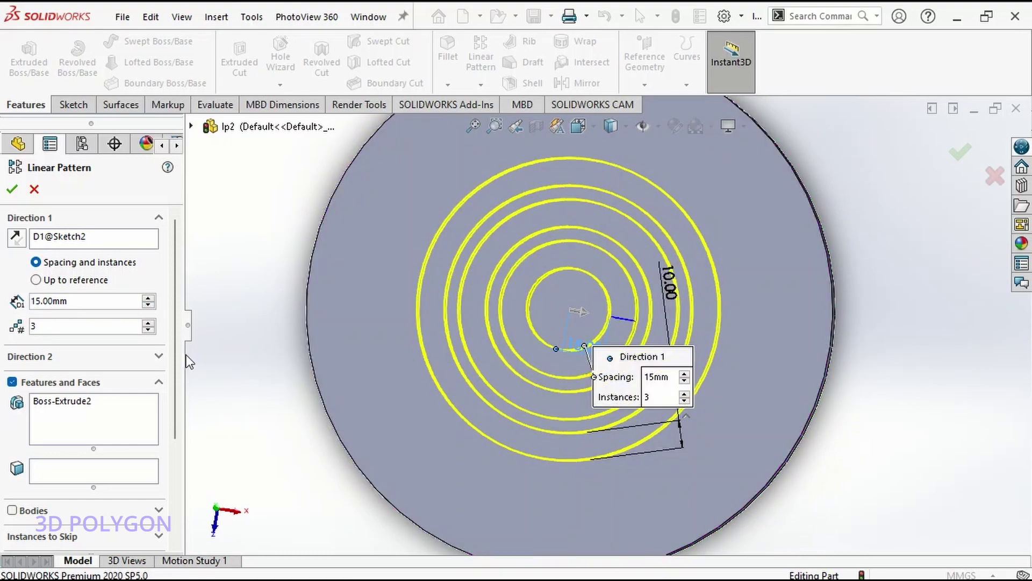
left_click(153, 324)
left_click(153, 324)
scroll(199, 415, "down", 3)
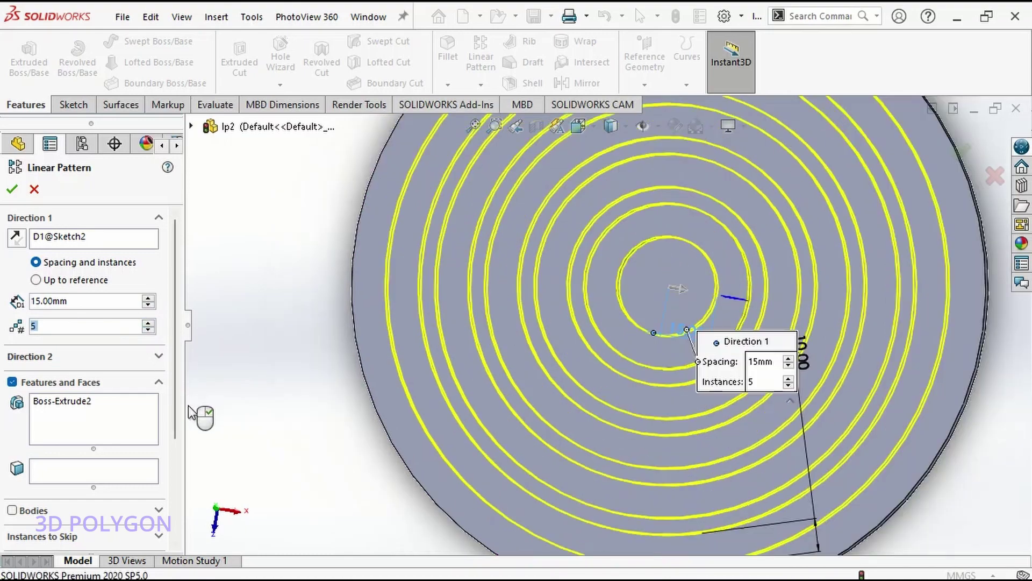
scroll(138, 456, "down", 4)
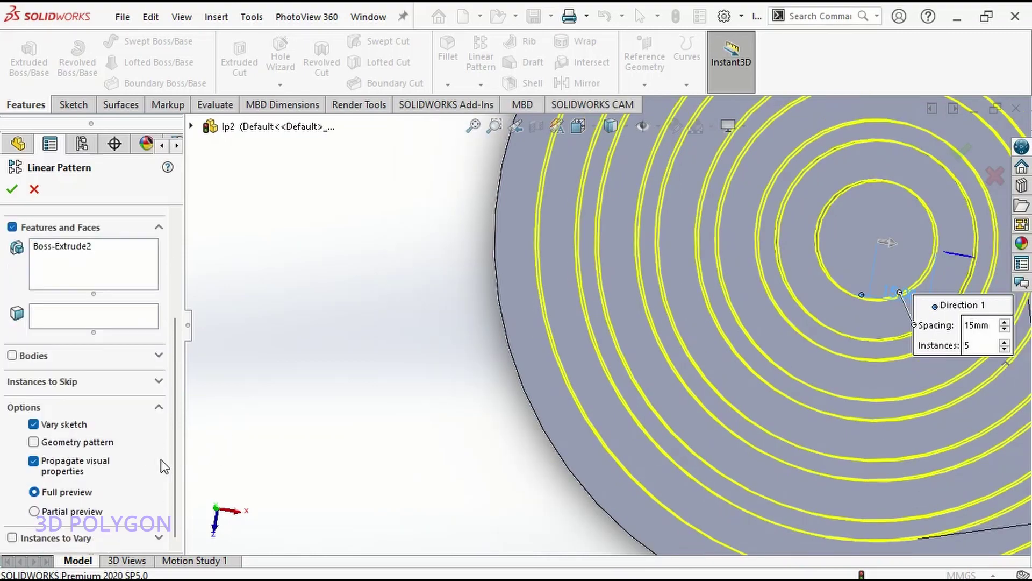
scroll(440, 443, "up", 3)
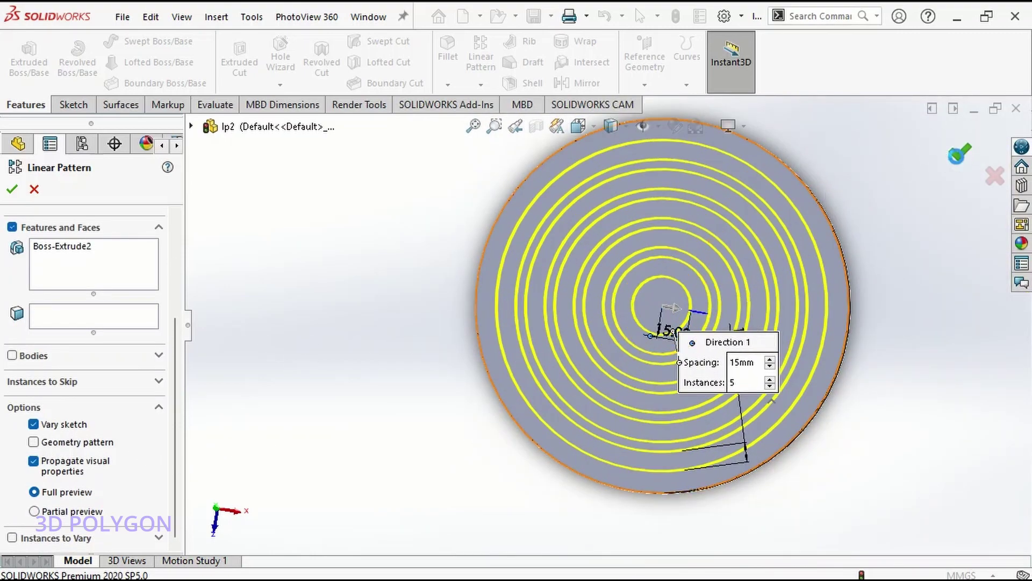
left_click(959, 153)
- Orbit the disc into an angled 3D view to show its concentric raised rings
middle_click_drag(929, 295, 772, 359)
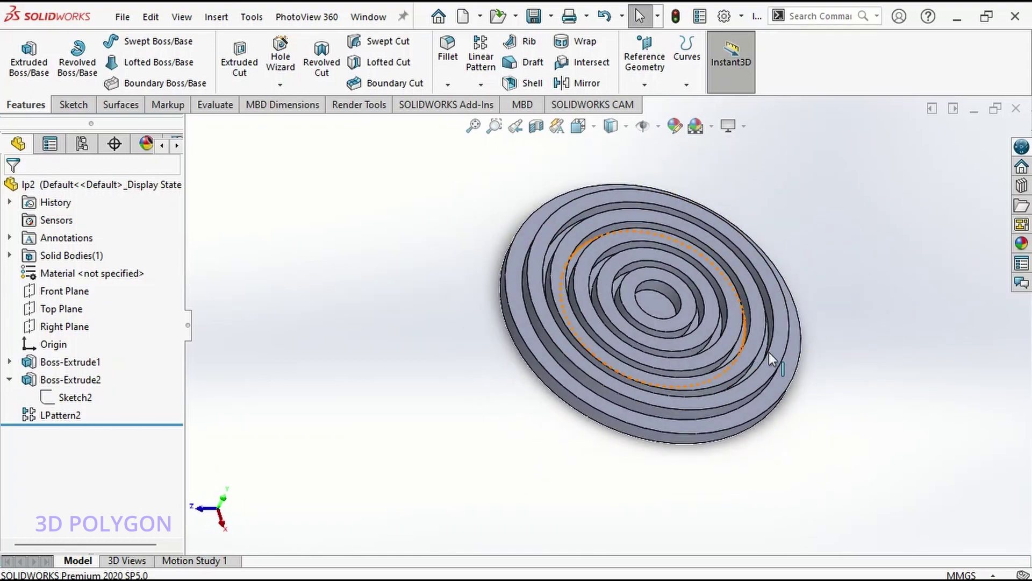